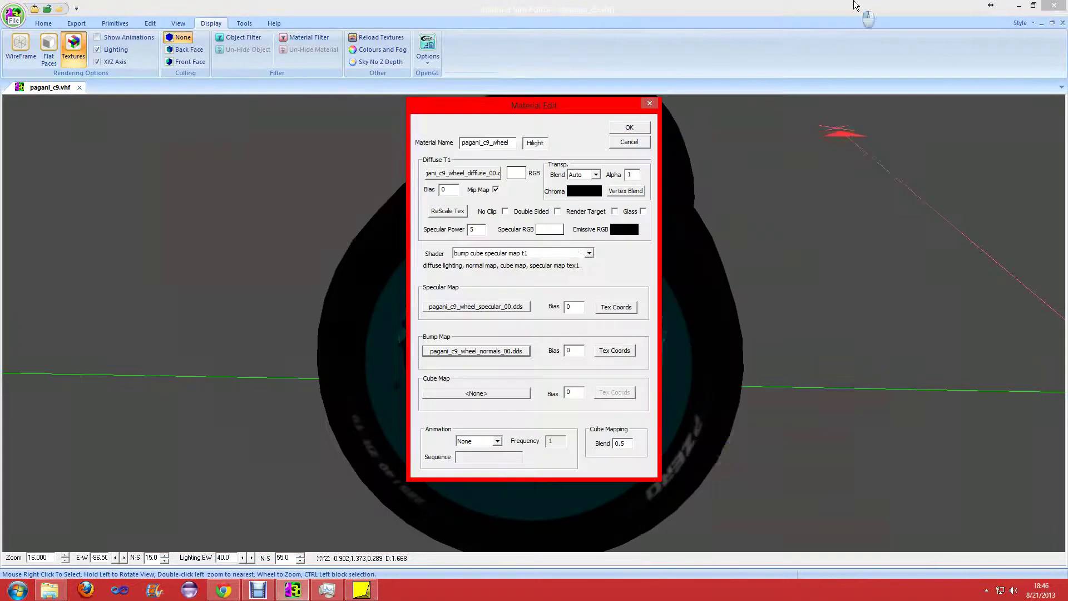
Assign EMAP_RIM.DDS as the wheel material's cube map texture.
left_click(499, 392)
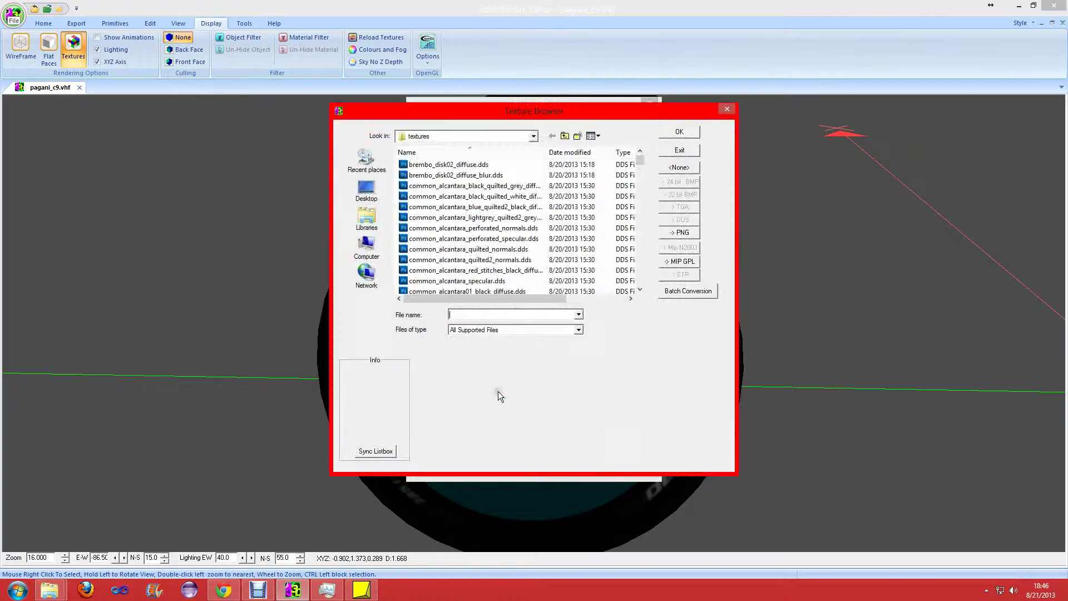
left_click(527, 186)
scroll(546, 187, "down", 4)
scroll(523, 211, "down", 5)
scroll(502, 266, "down", 8)
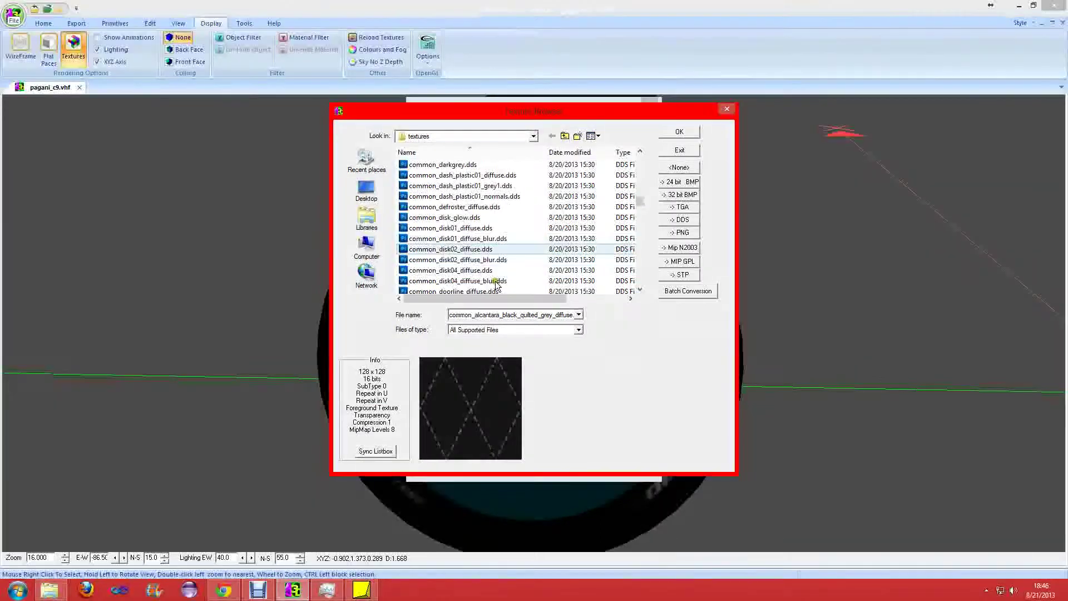
key("e")
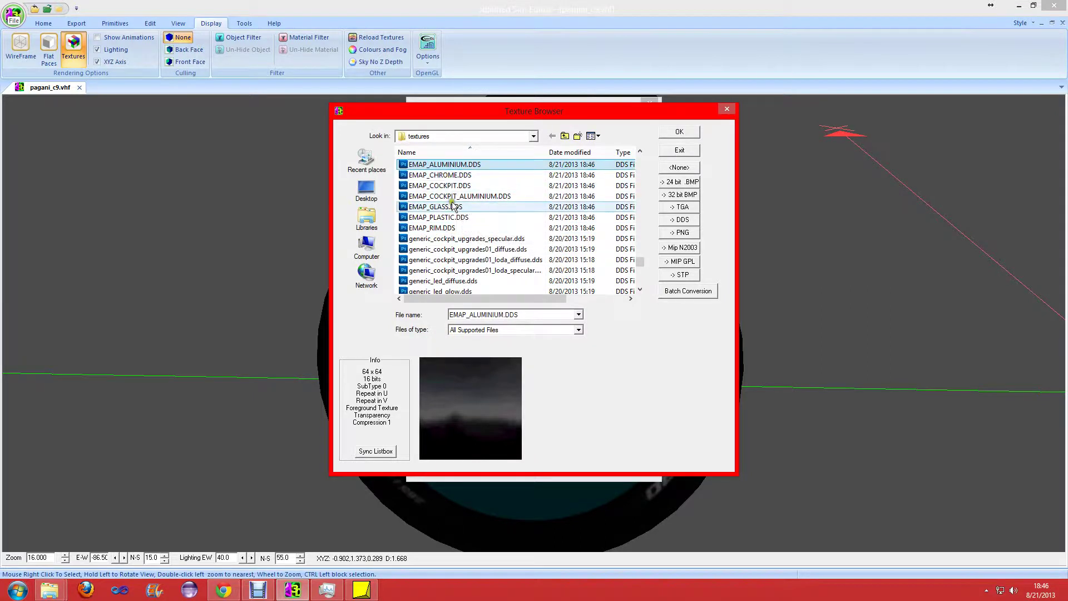
left_click(447, 228)
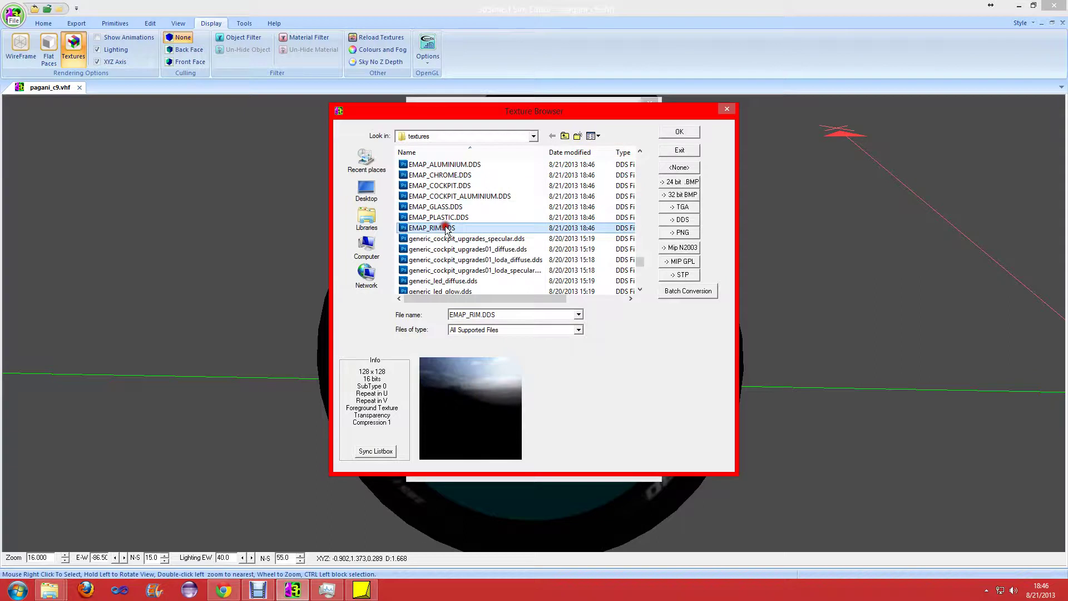
left_click(679, 136)
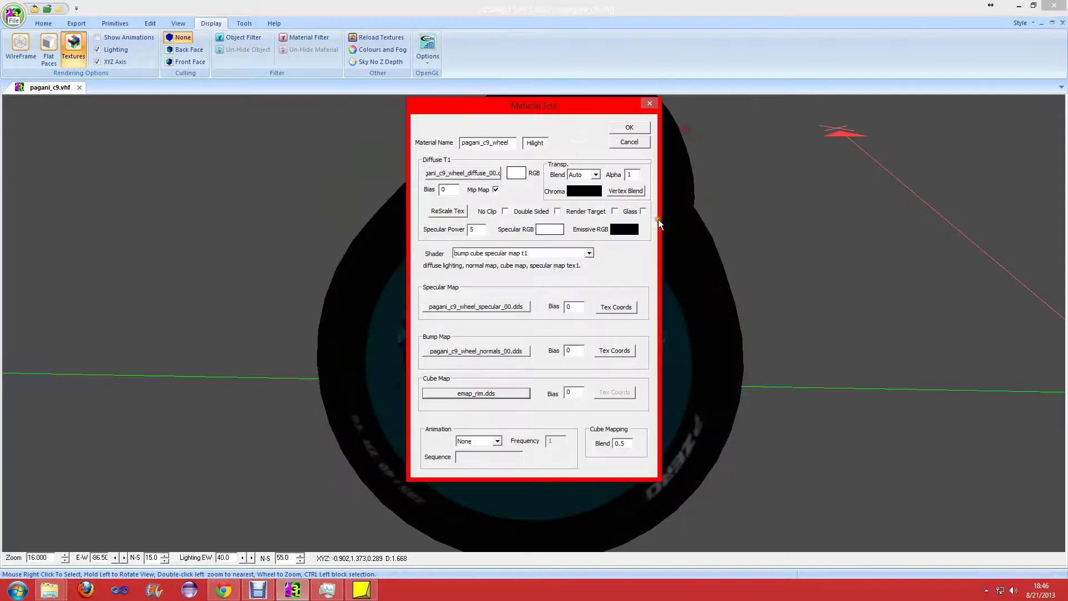
Set the cube mapping blend to 0.2 and the specular power to 25.
left_click(623, 444)
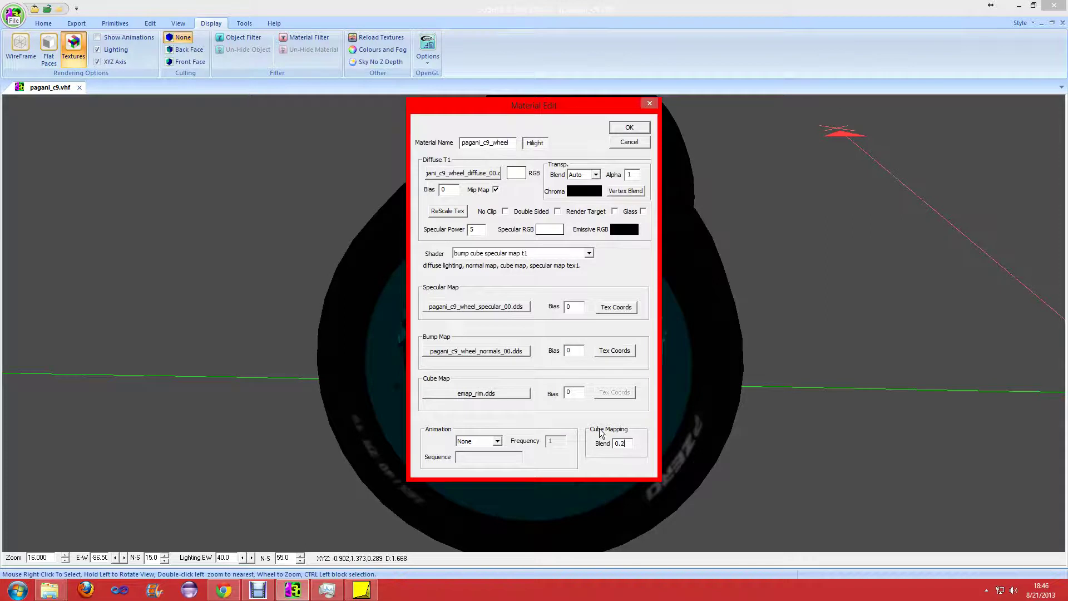
left_click(452, 230)
double_click(472, 230)
type("2")
Change the pagani_c9_wheel Emissive RGB from black to a light grey swatch.
left_click(493, 293)
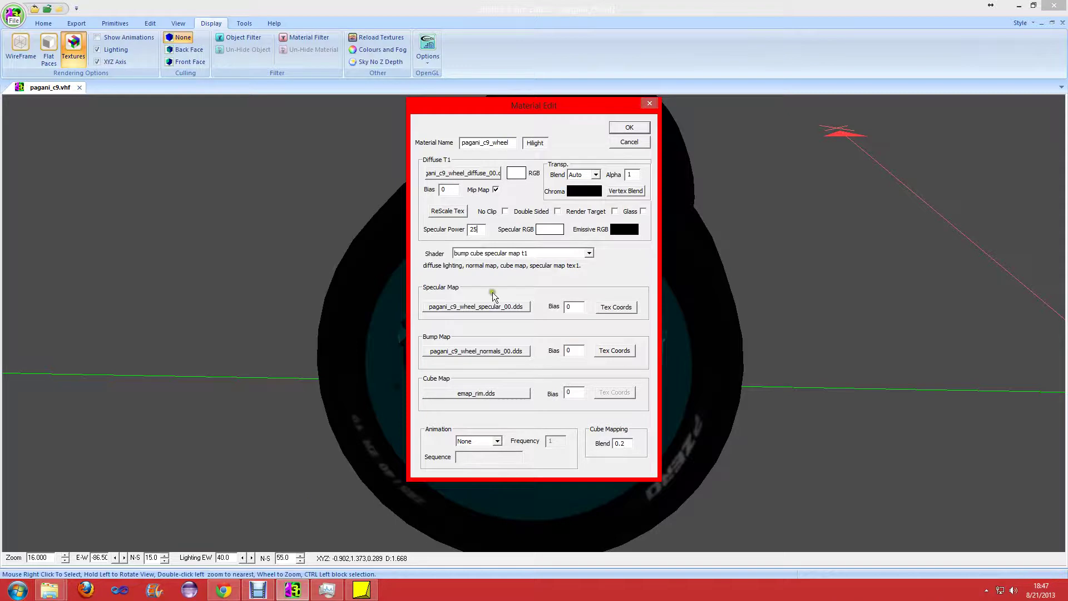
left_click(622, 229)
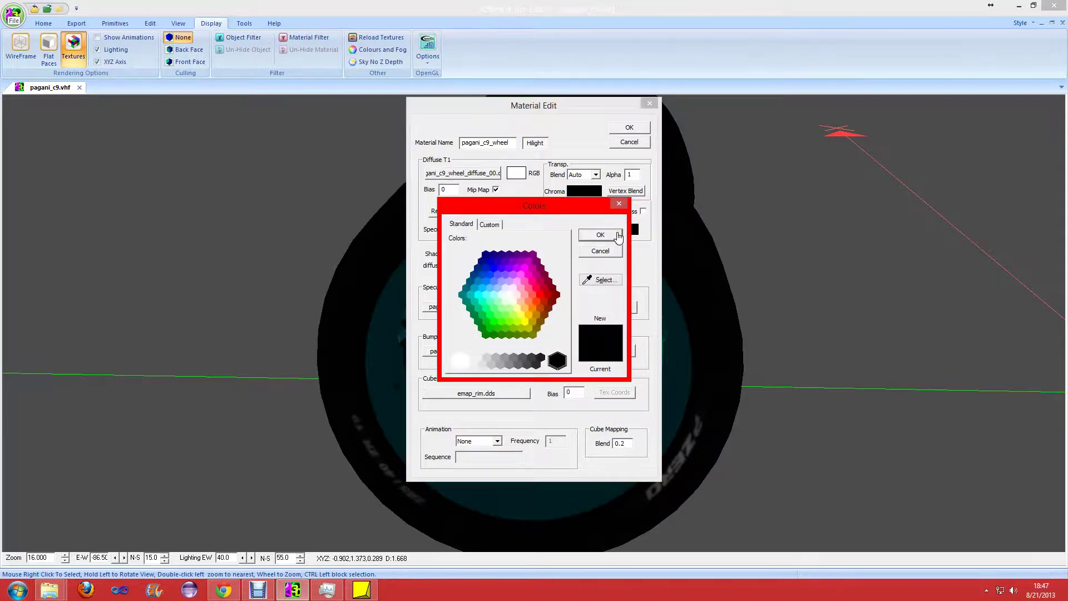
left_click(432, 318)
left_click(483, 365)
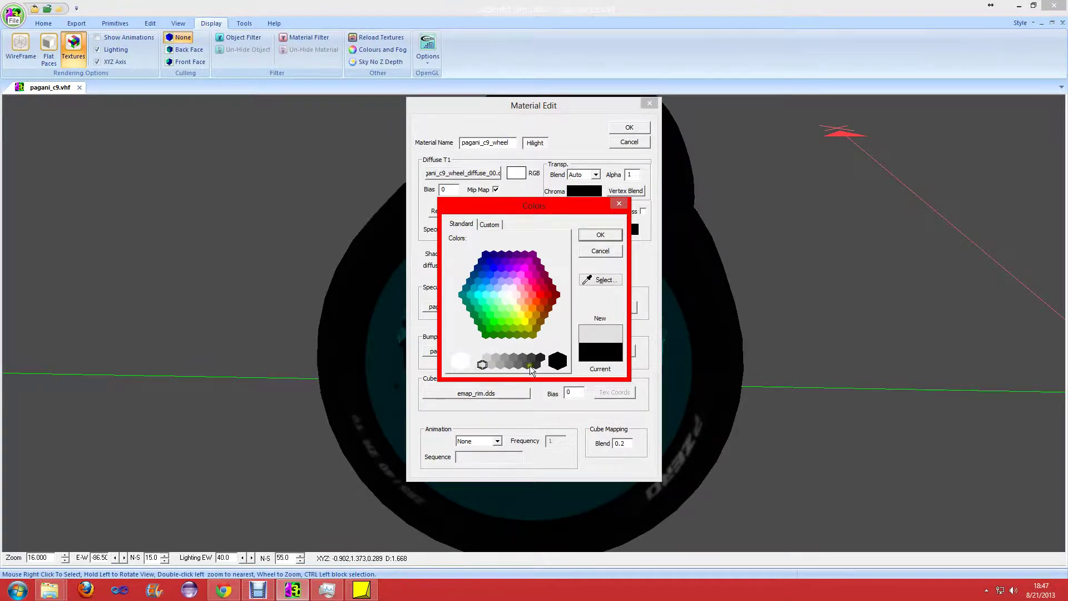
left_click(608, 235)
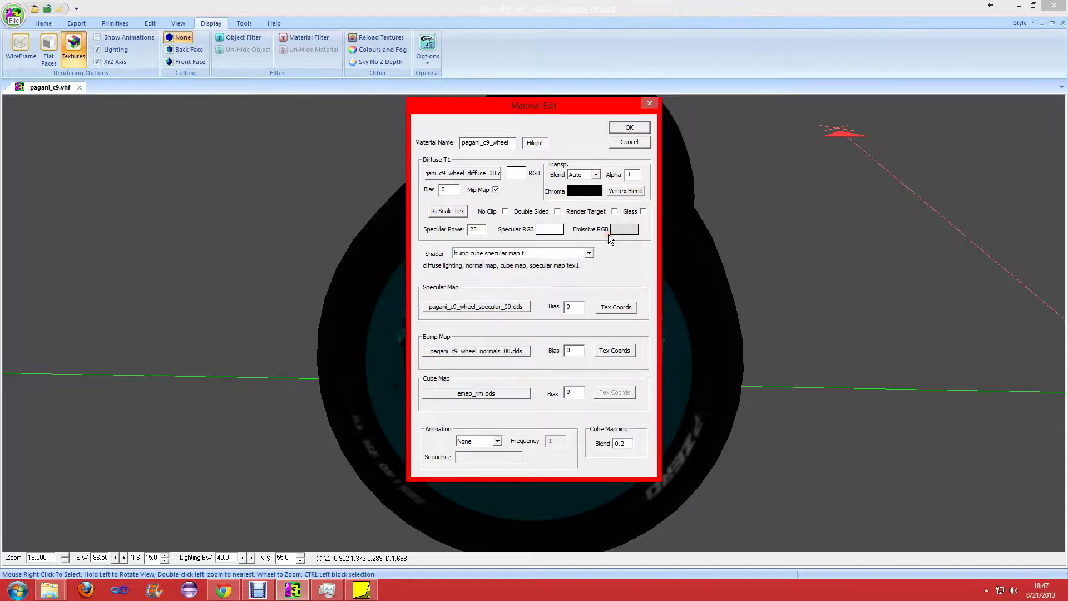
Set the wheel's Transp. Blend to None, apply the material, and check the reflective rims.
left_click(591, 174)
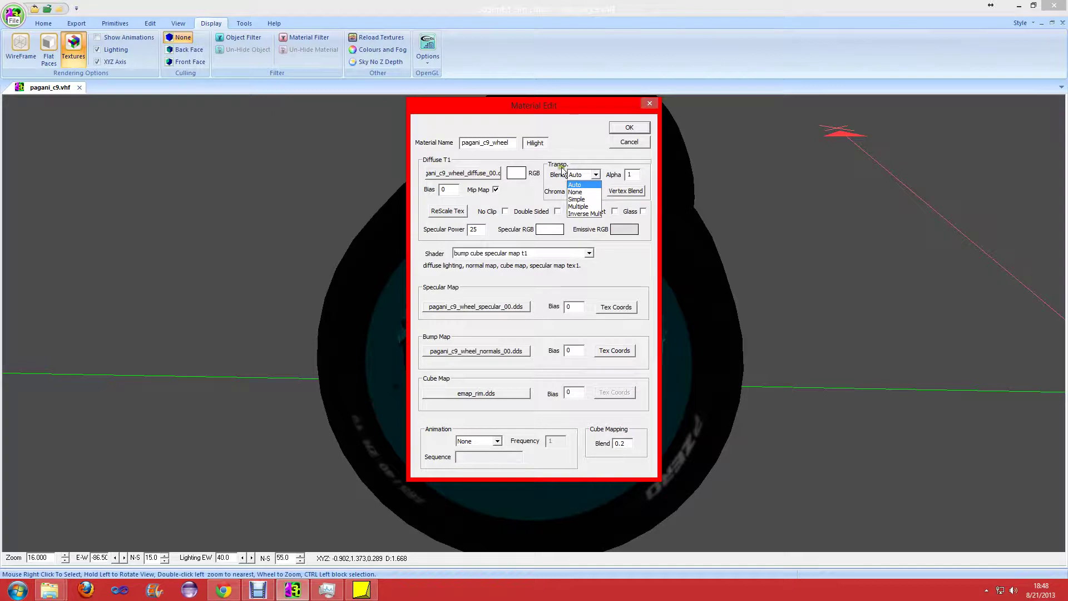
left_click(586, 192)
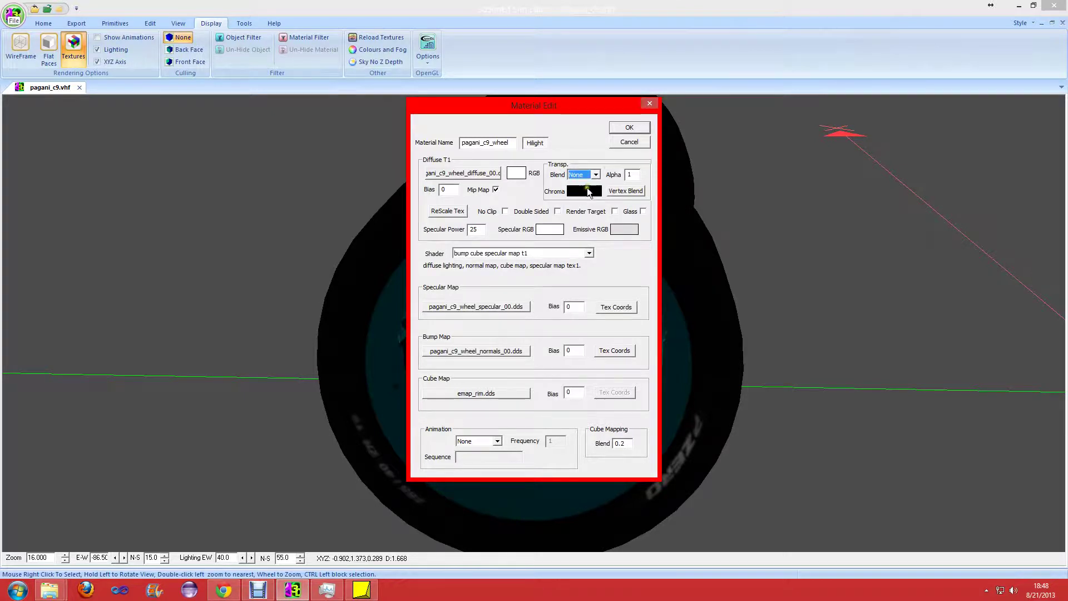
left_click(629, 127)
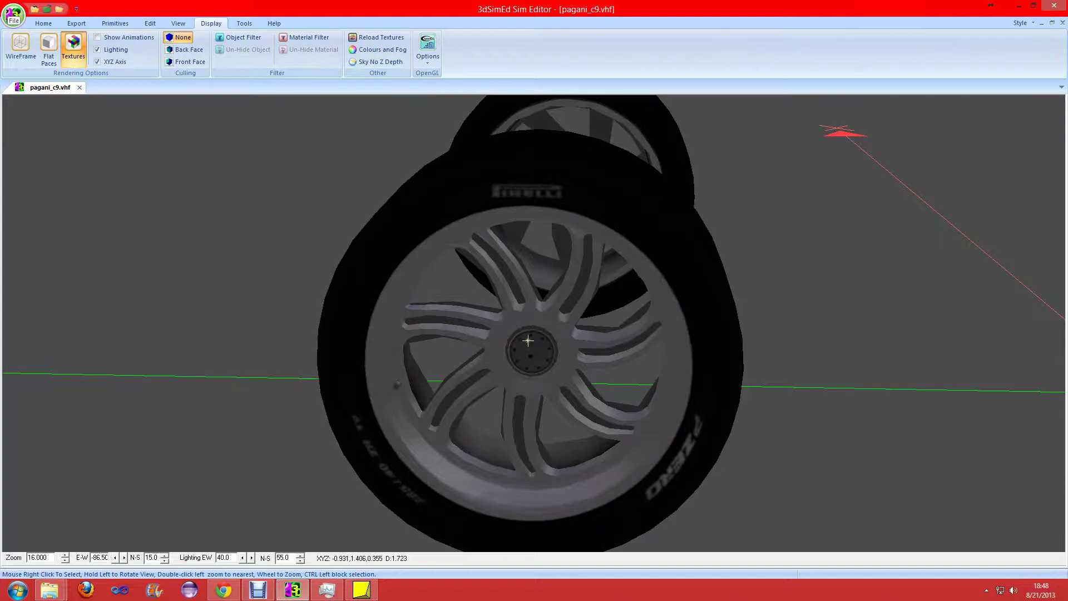
double_click(529, 297)
left_click_drag(623, 329, 492, 241)
scroll(600, 377, "up", 3)
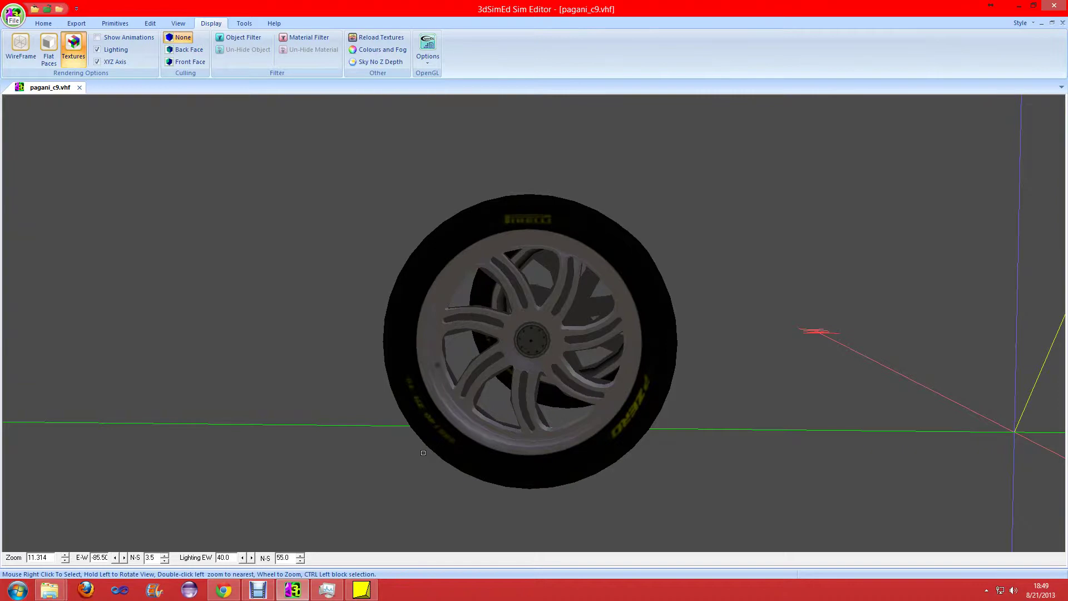
Inspect the tire's pagani_c9_tread material settings and close them unchanged.
left_click_drag(576, 279, 603, 484)
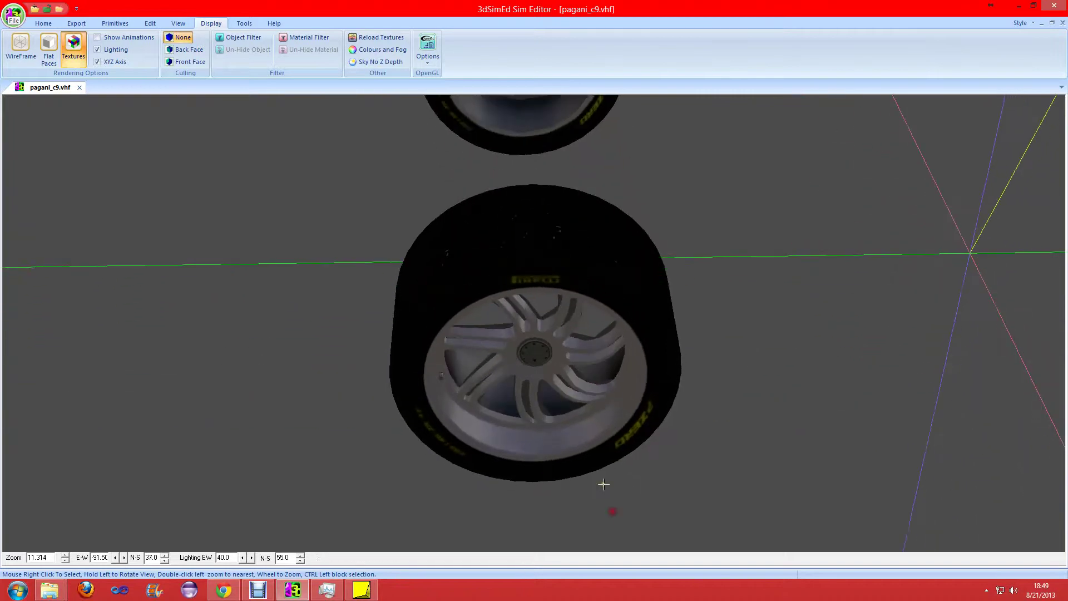
right_click(518, 247)
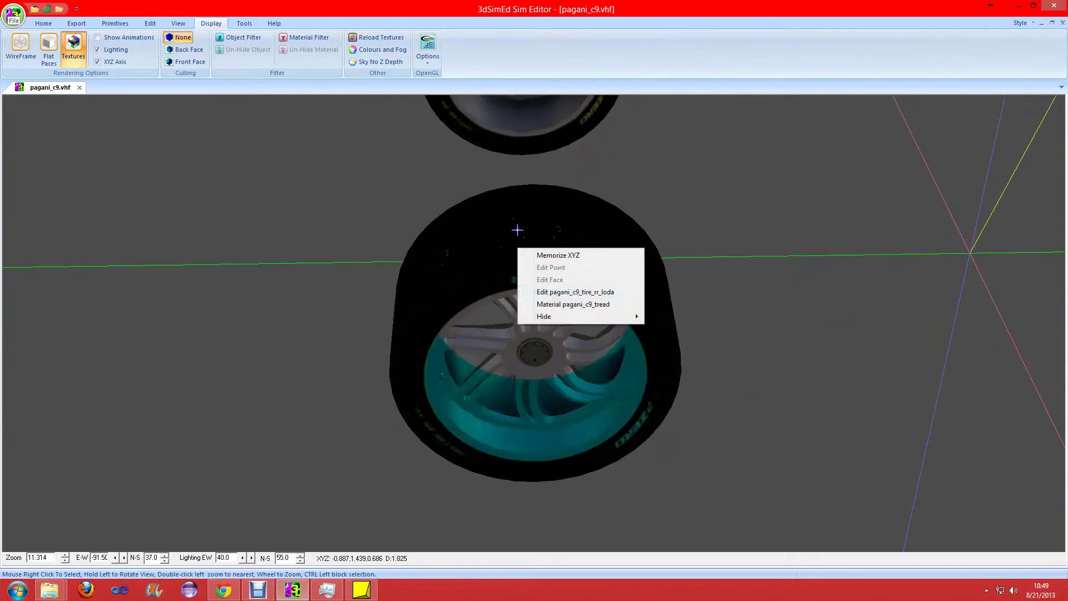
left_click(583, 304)
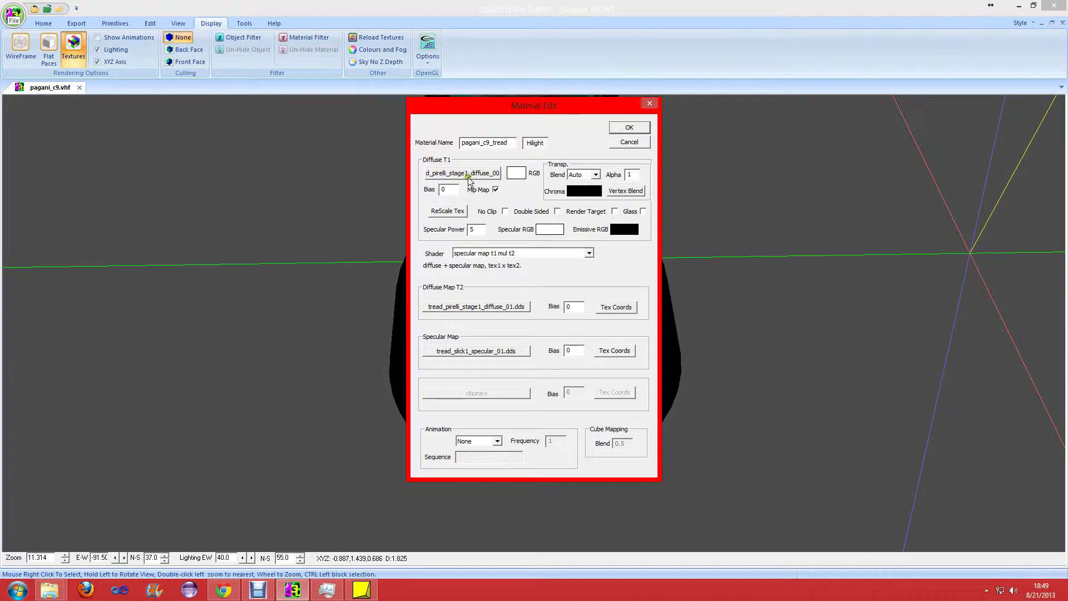
left_click(629, 143)
left_click_drag(560, 283, 552, 252)
Change the pagani_c9_tread shader from specular map t1 mul t2 to bump specular map t1.
right_click(551, 255)
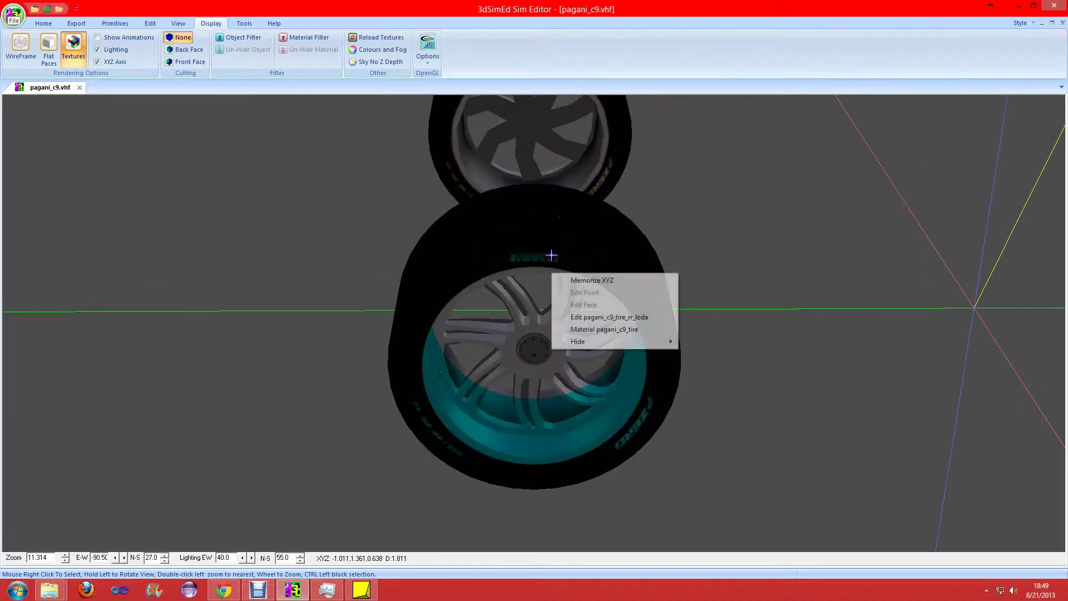
left_click(632, 329)
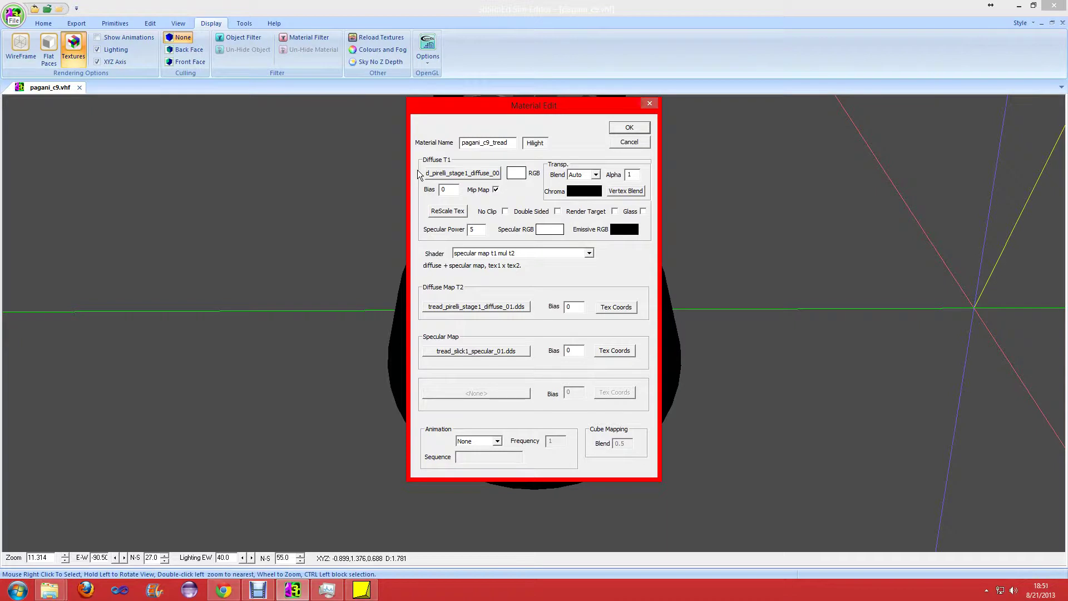
left_click(600, 274)
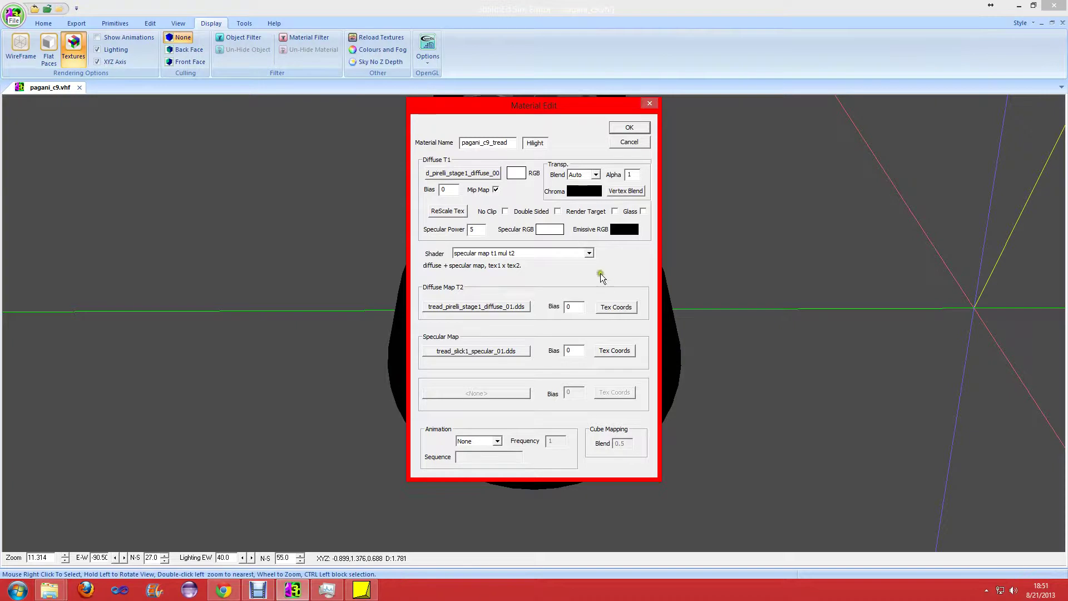
left_click(562, 253)
scroll(562, 252, "down", 3)
scroll(562, 252, "up", 3)
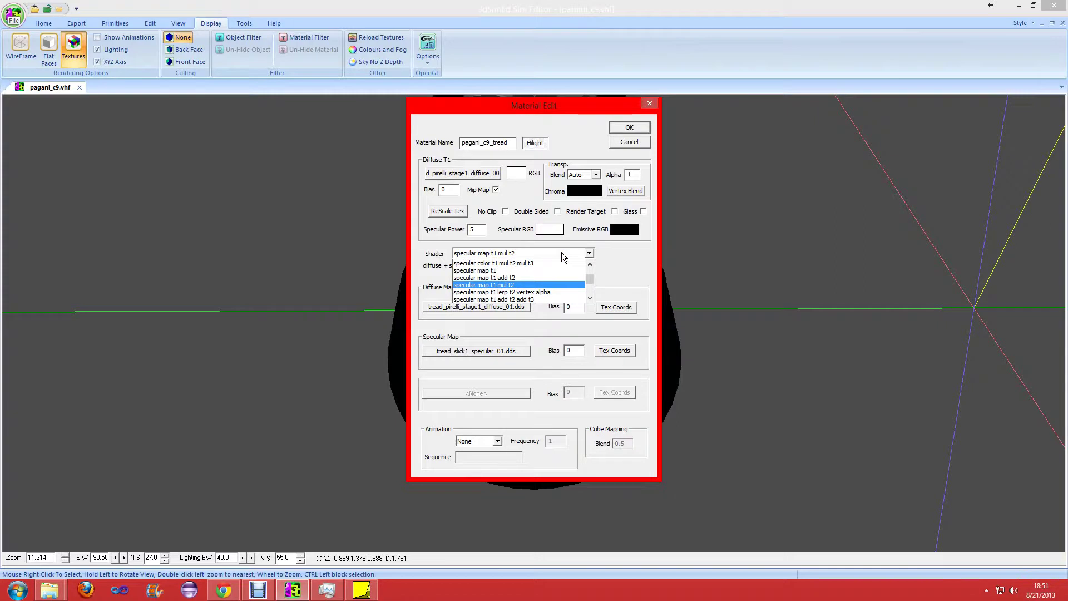
left_click(557, 389)
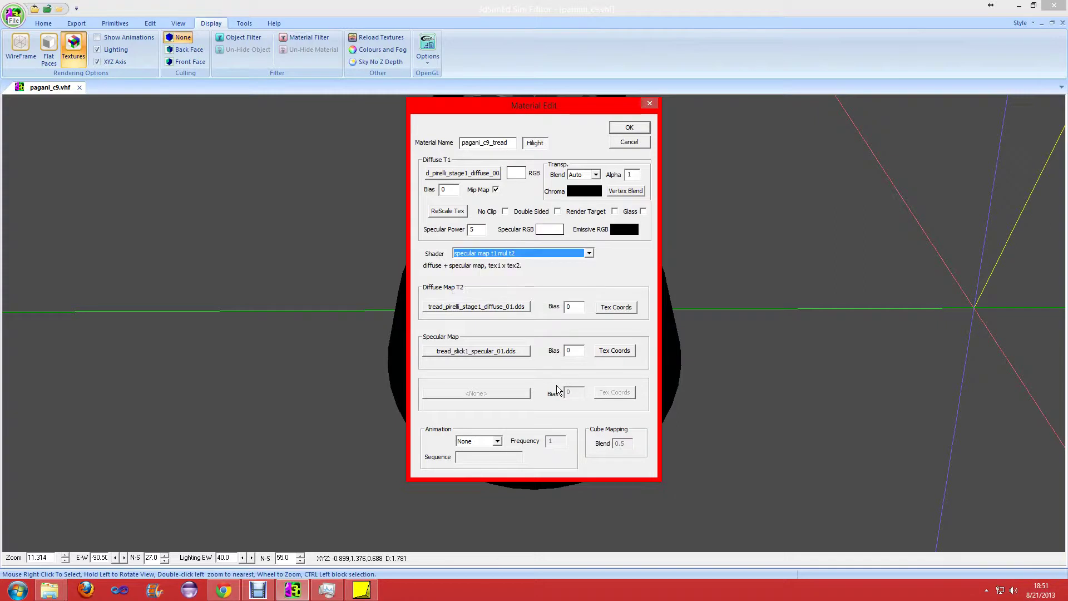
left_click(560, 253)
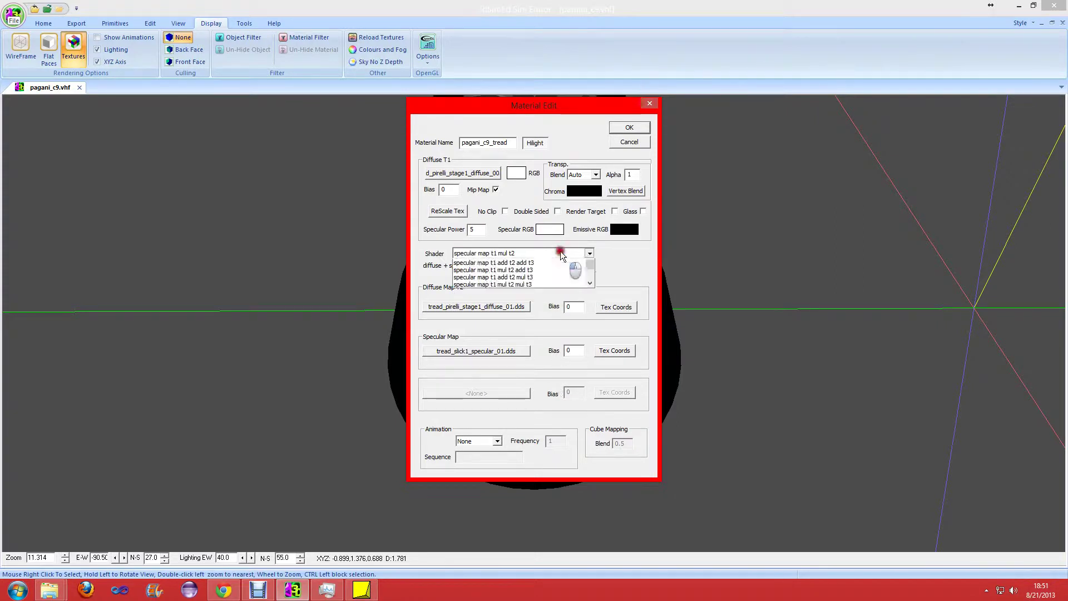
scroll(541, 295, "down", 3)
scroll(532, 293, "up", 3)
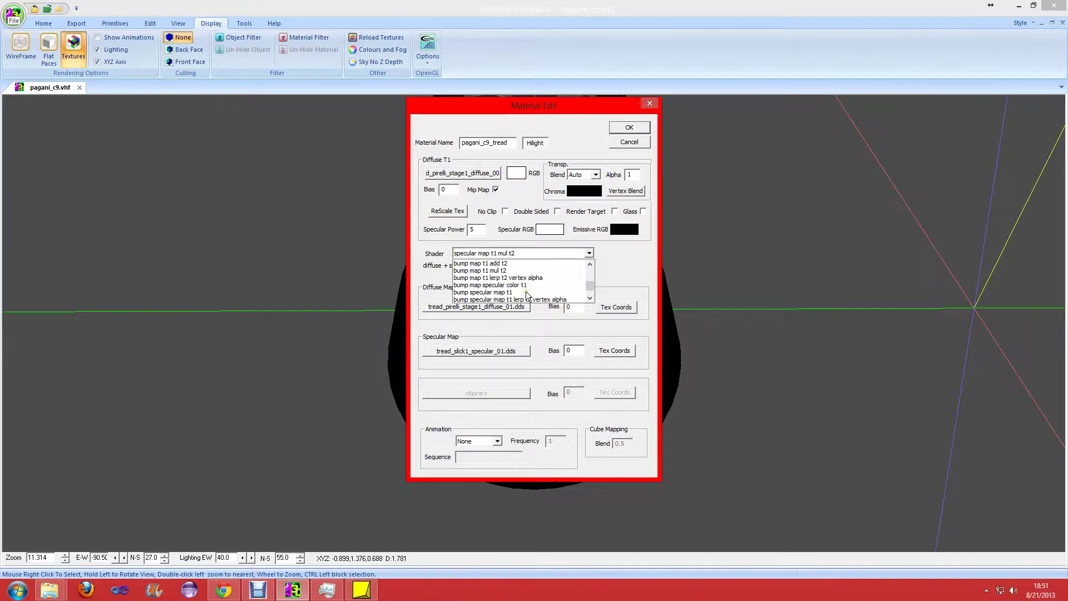
left_click(495, 292)
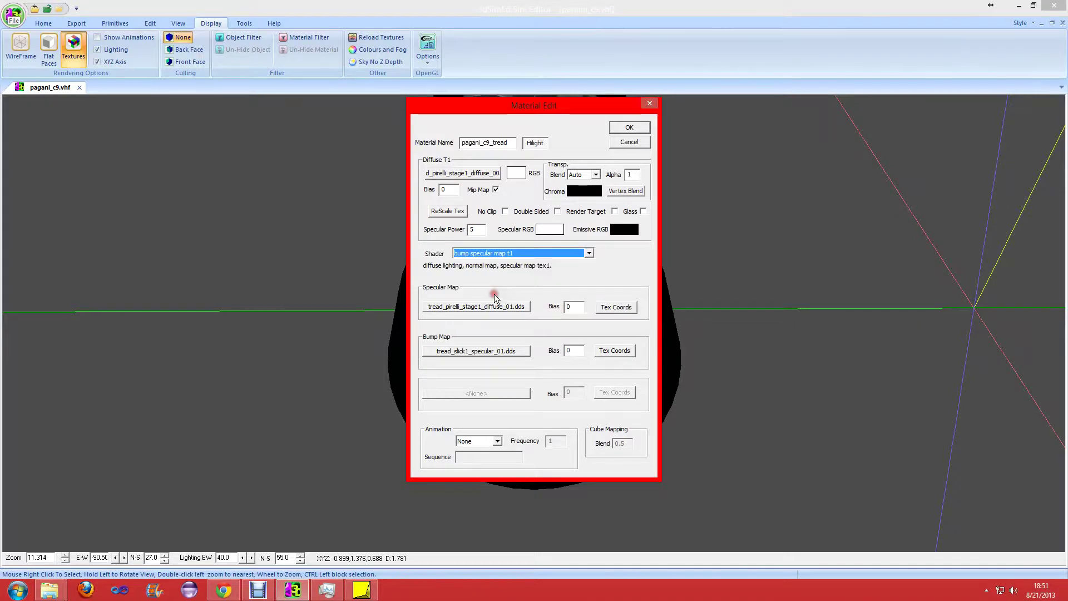
Set the tread's specular map to tread_slick1_specular_00.dds.
left_click(495, 311)
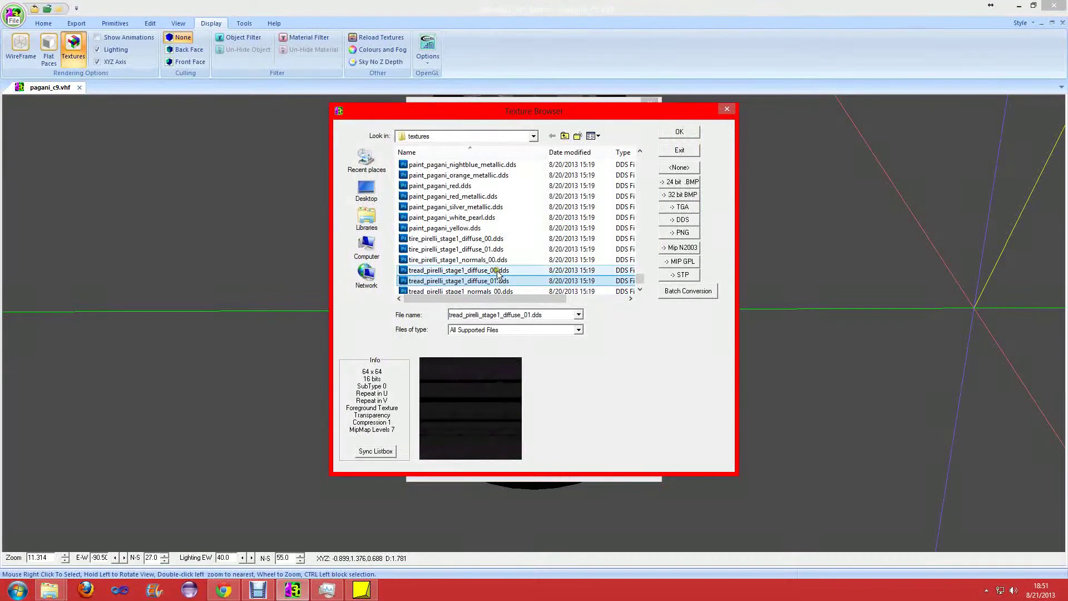
mouse_move(509, 116)
left_mouse_down()
mouse_move(516, 135)
mouse_move(587, 192)
mouse_move(505, 114)
left_mouse_up()
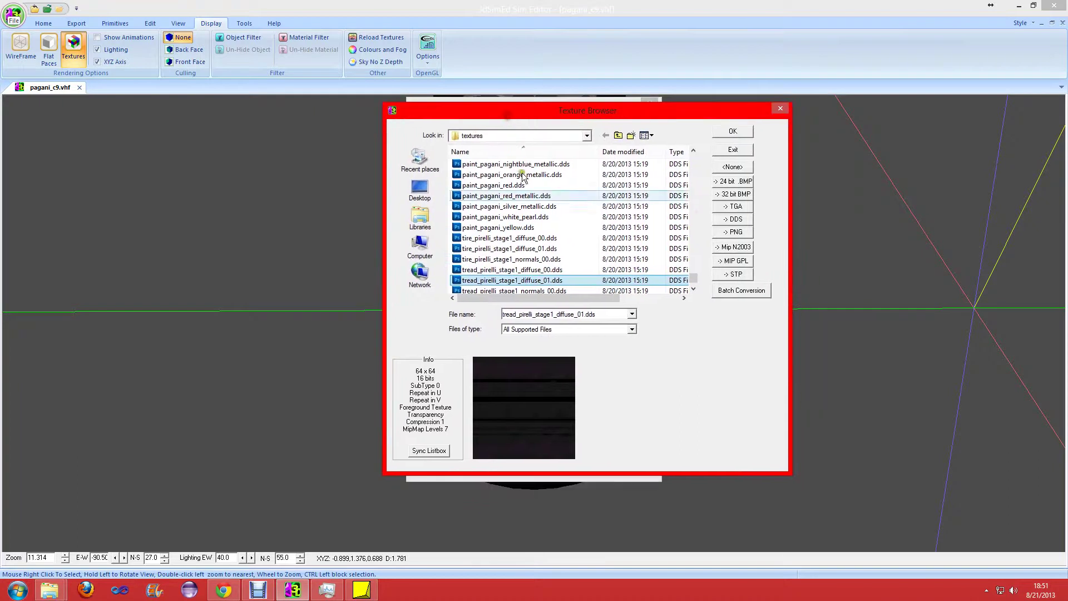
left_click(552, 280)
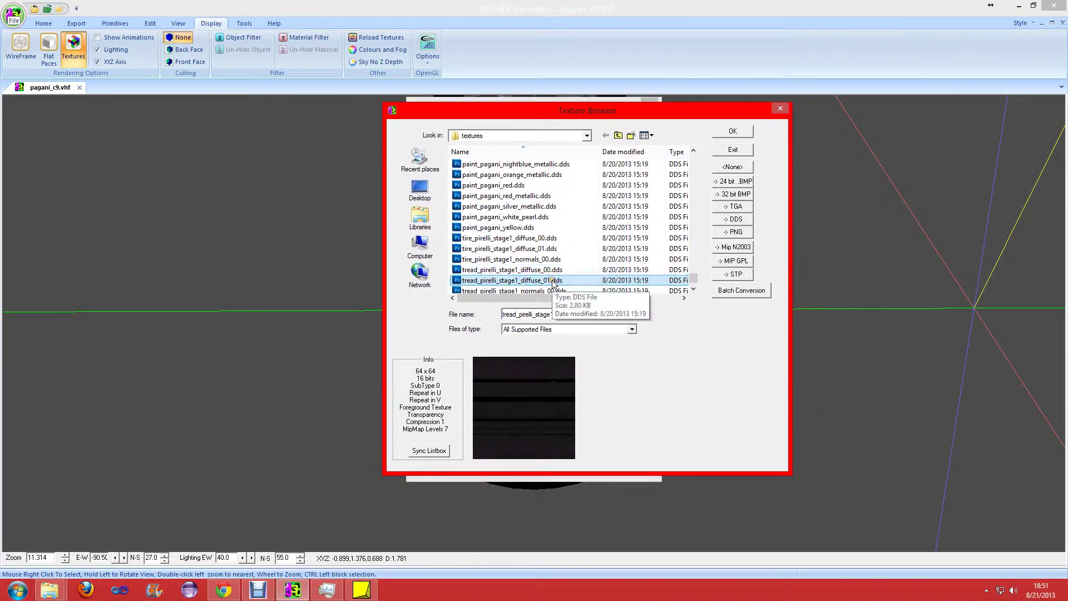
scroll(552, 279, "down", 2)
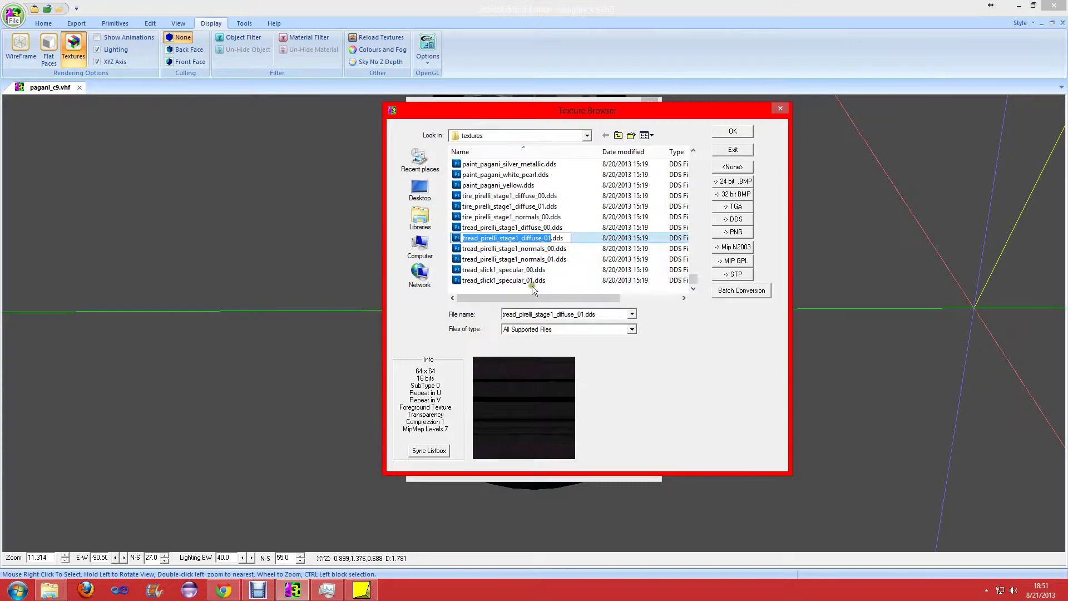
left_click(531, 292)
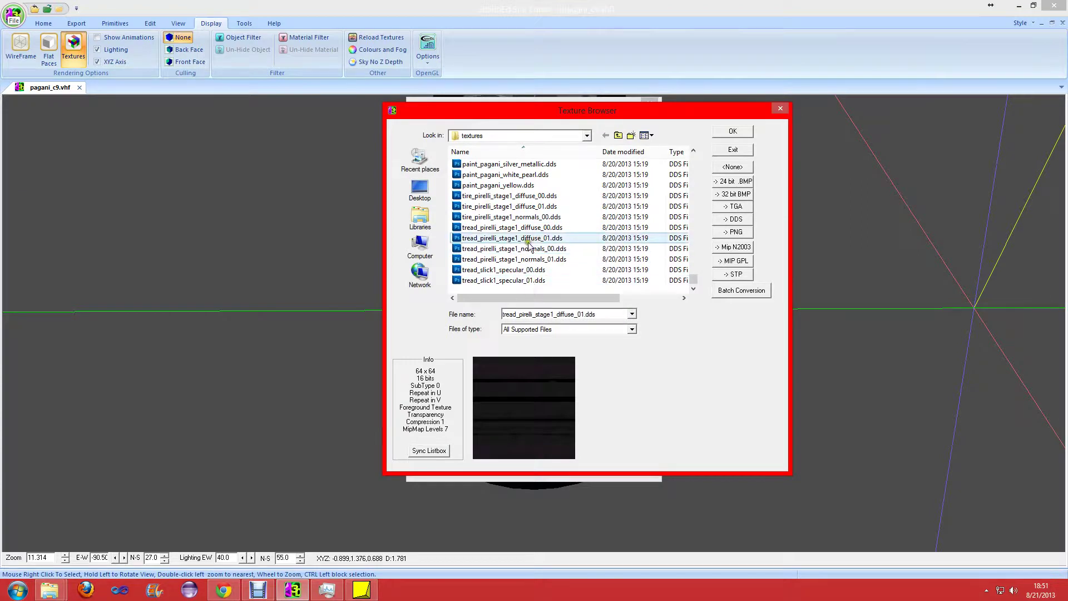
scroll(554, 210, "up", 4)
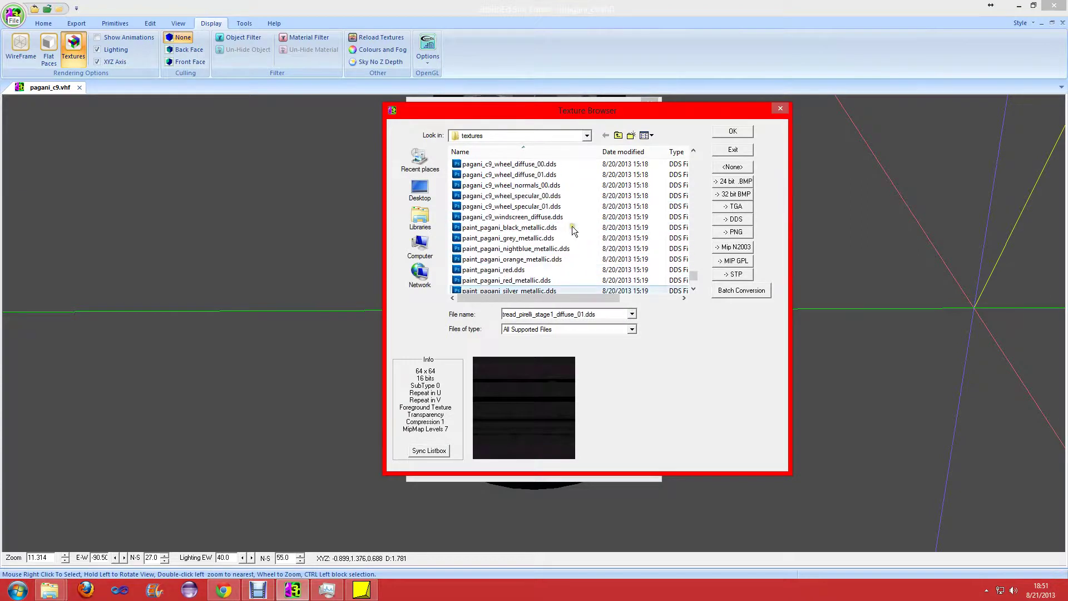
scroll(580, 248, "down", 4)
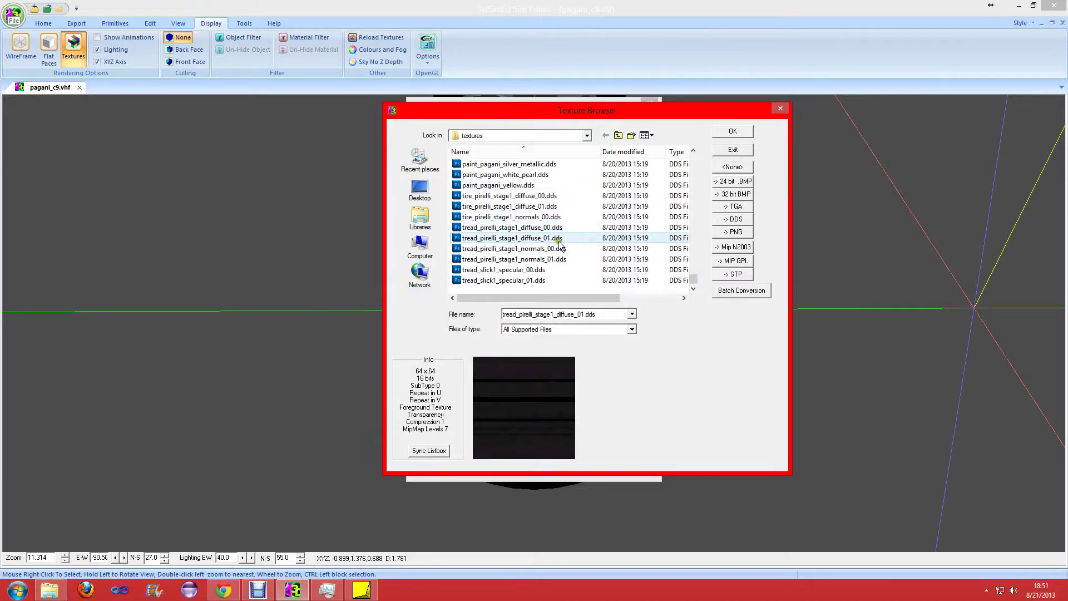
left_click(529, 272)
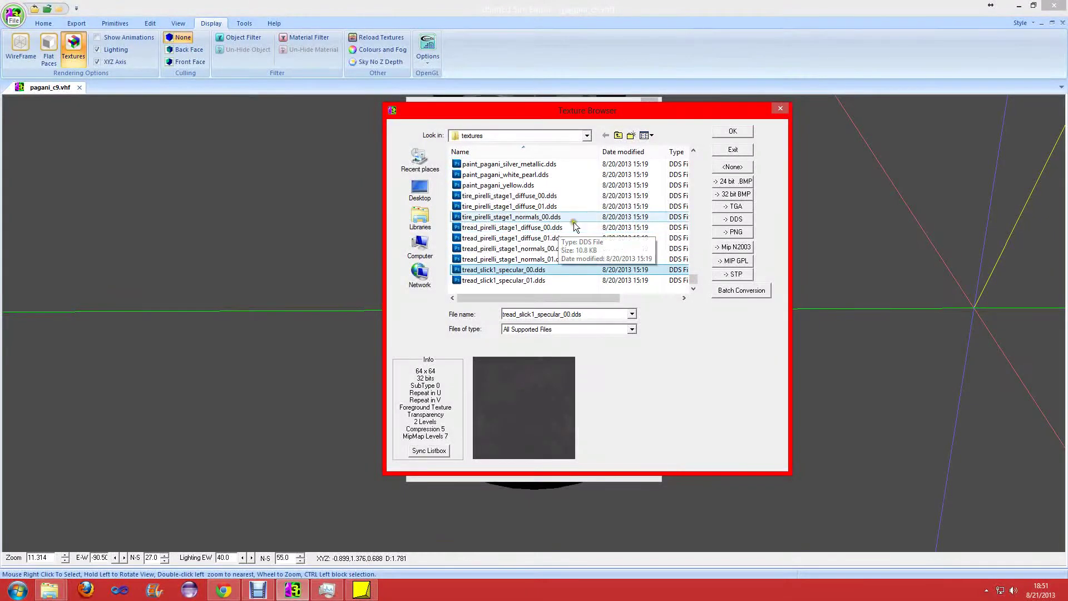
left_click(739, 132)
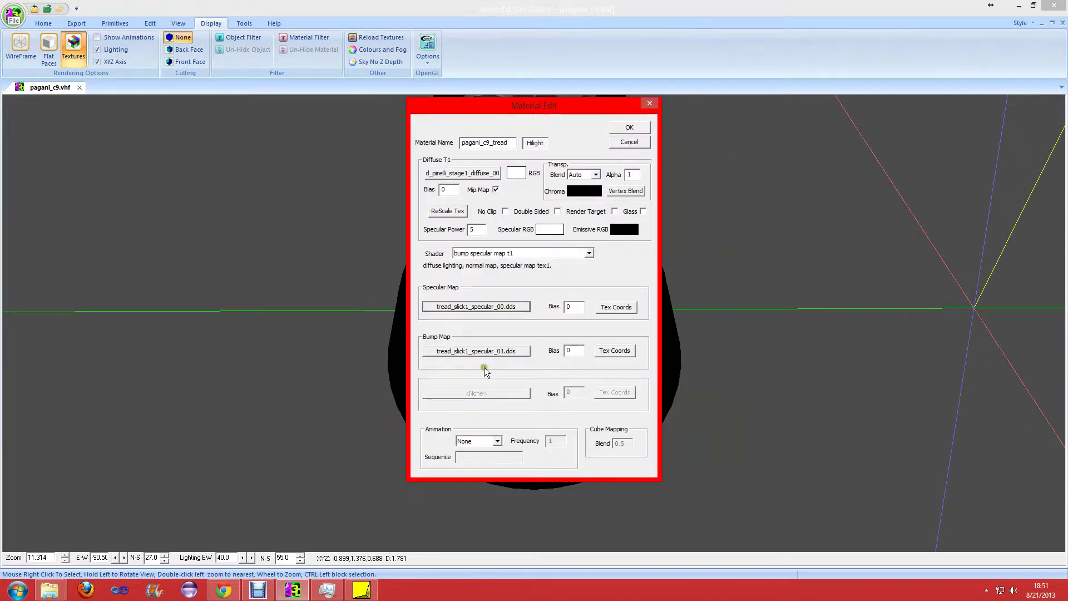
Set the tread's bump map to tread_pirelli_stage1_normals_00.dds.
left_click(489, 355)
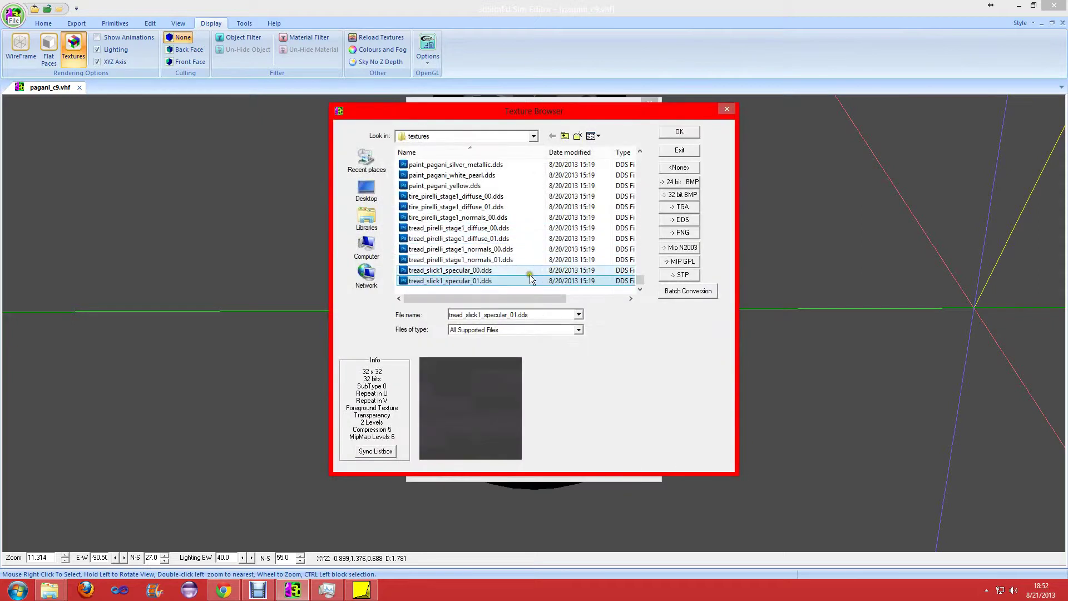
left_click(505, 251)
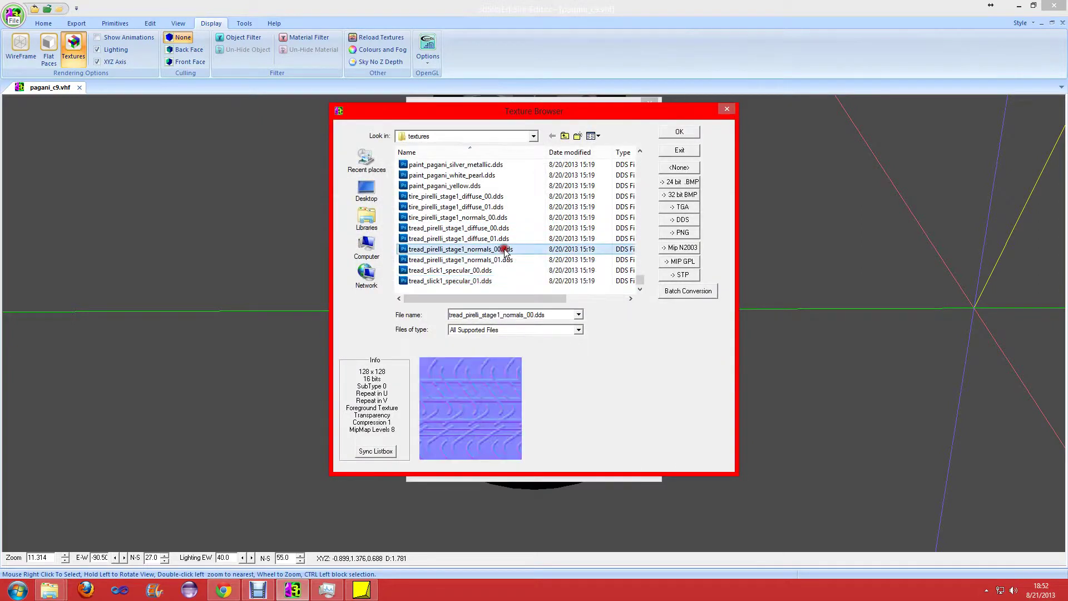
left_click(679, 134)
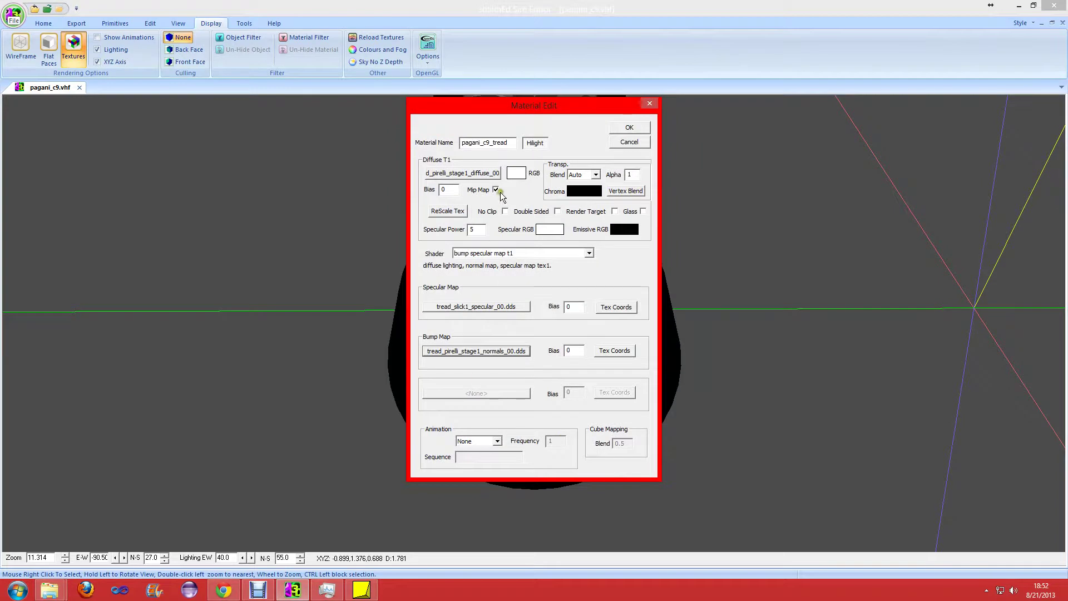
Set the tread's Transp. Blend to None and specular power to 25.
left_click(596, 175)
left_click(593, 192)
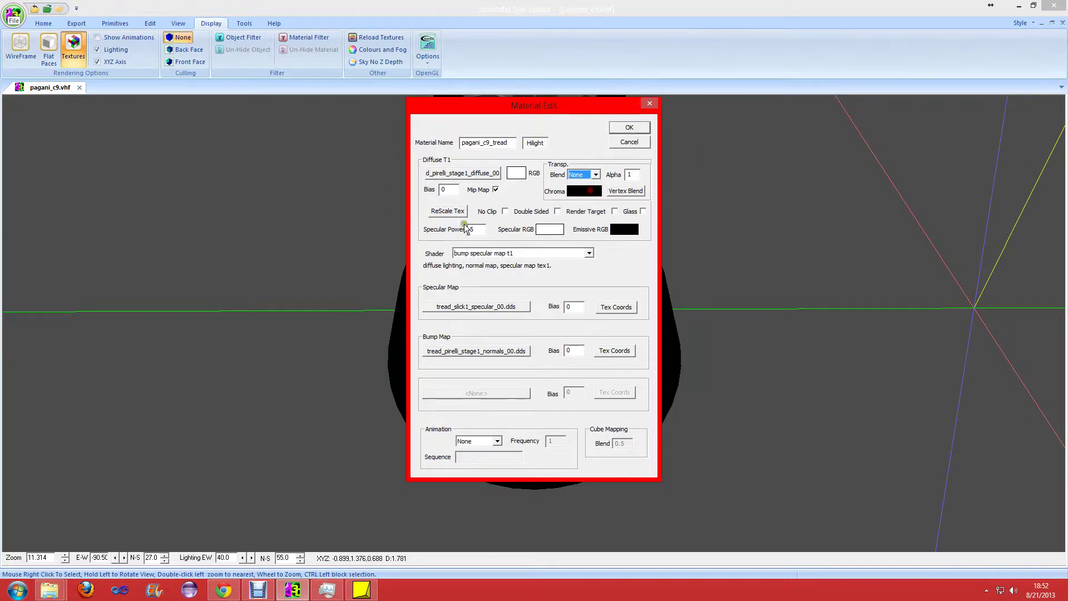
double_click(473, 229)
type("25")
Give the tread a light grey emissive colour and apply the material.
left_click(624, 229)
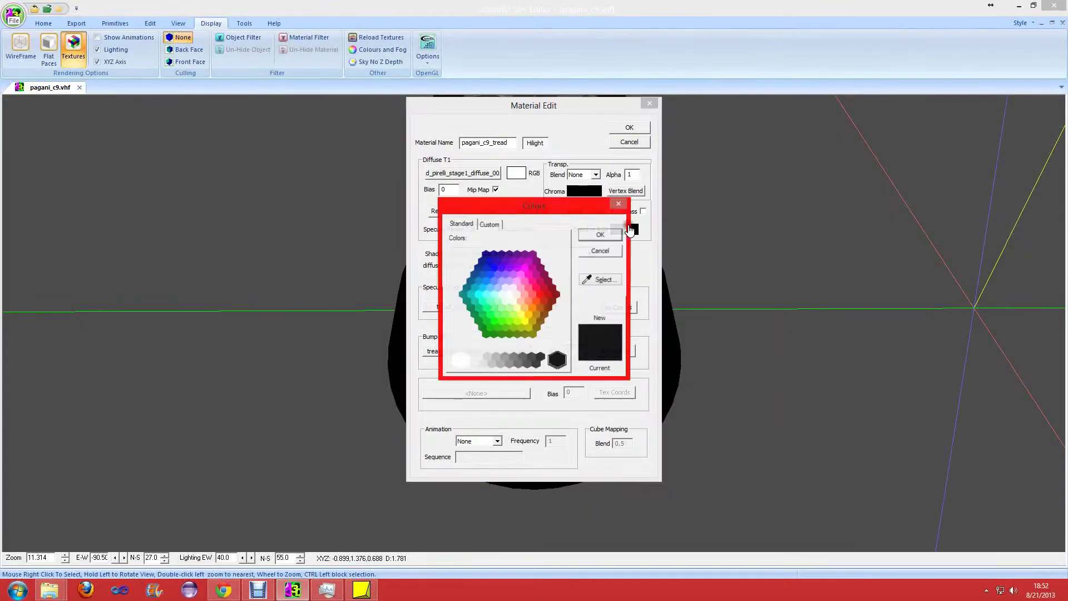
left_click(485, 366)
left_click(482, 364)
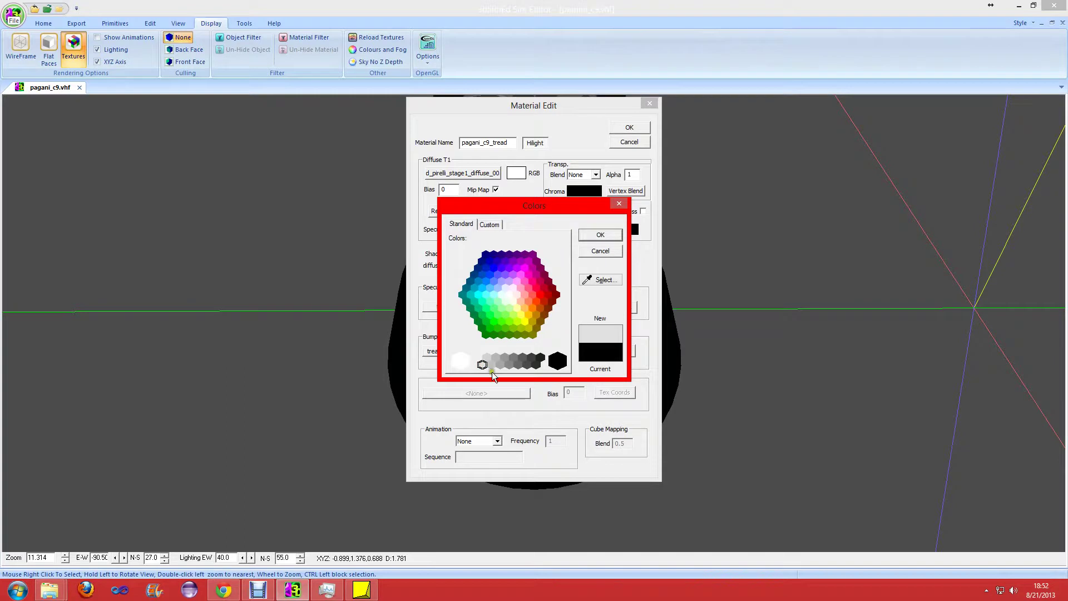
left_click(593, 236)
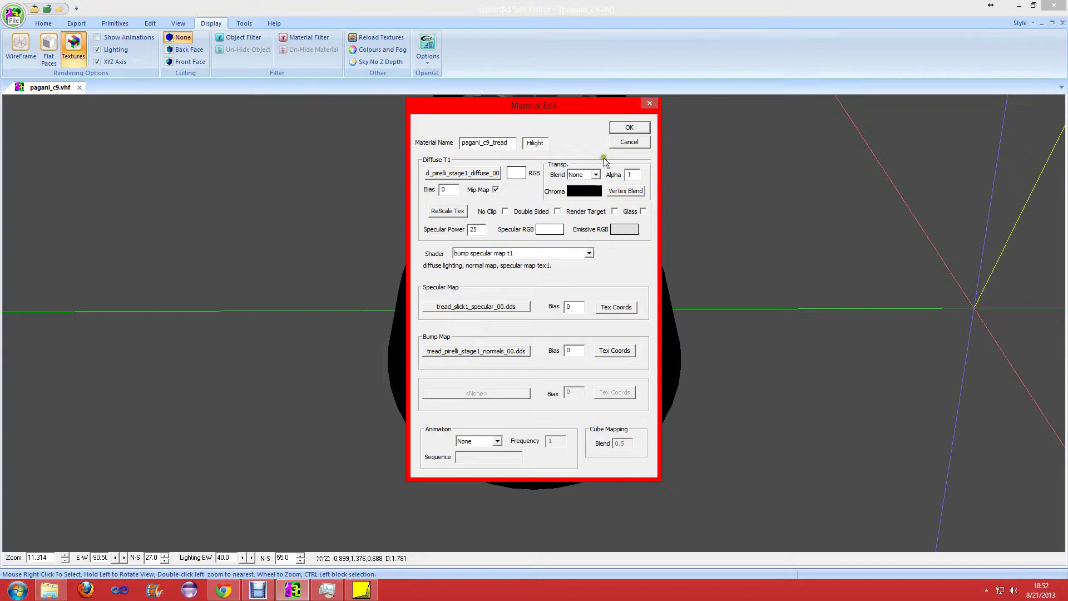
left_click(634, 128)
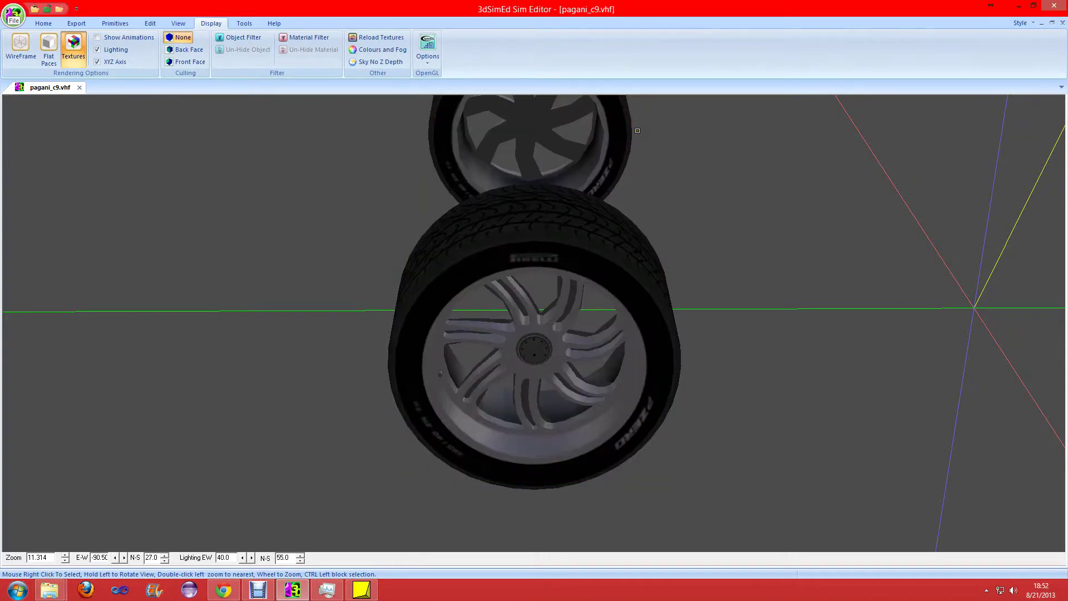
Orbit around the wheels to view the Pirelli tread shading from several angles.
left_click_drag(637, 270, 811, 145)
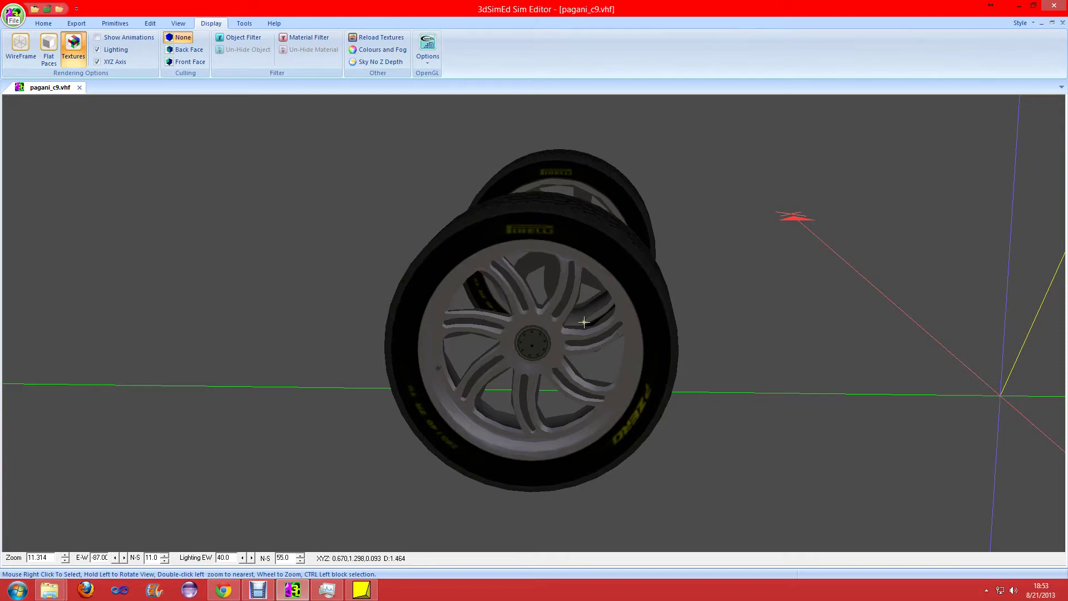
left_click_drag(556, 278, 559, 234)
Set the pagani_c9_tread emissive colour back to black and apply it.
right_click(562, 232)
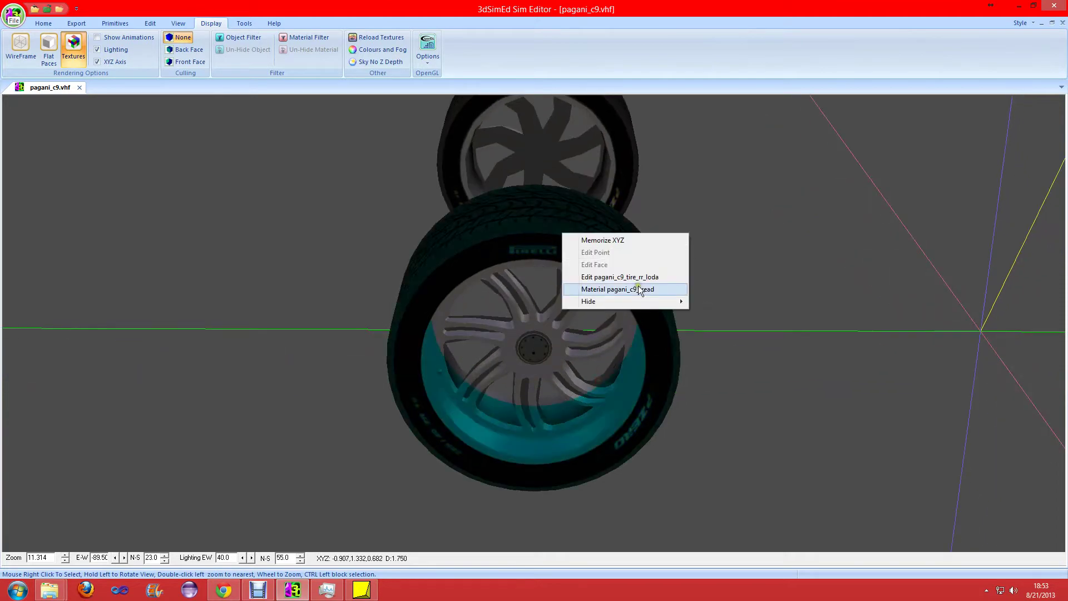
left_click(659, 291)
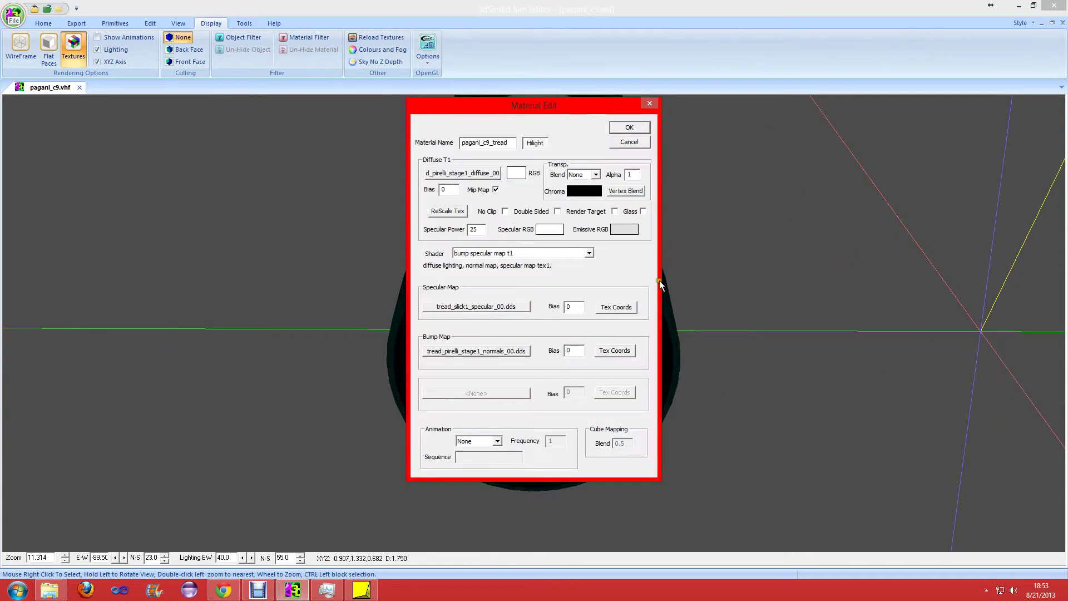
left_click(623, 230)
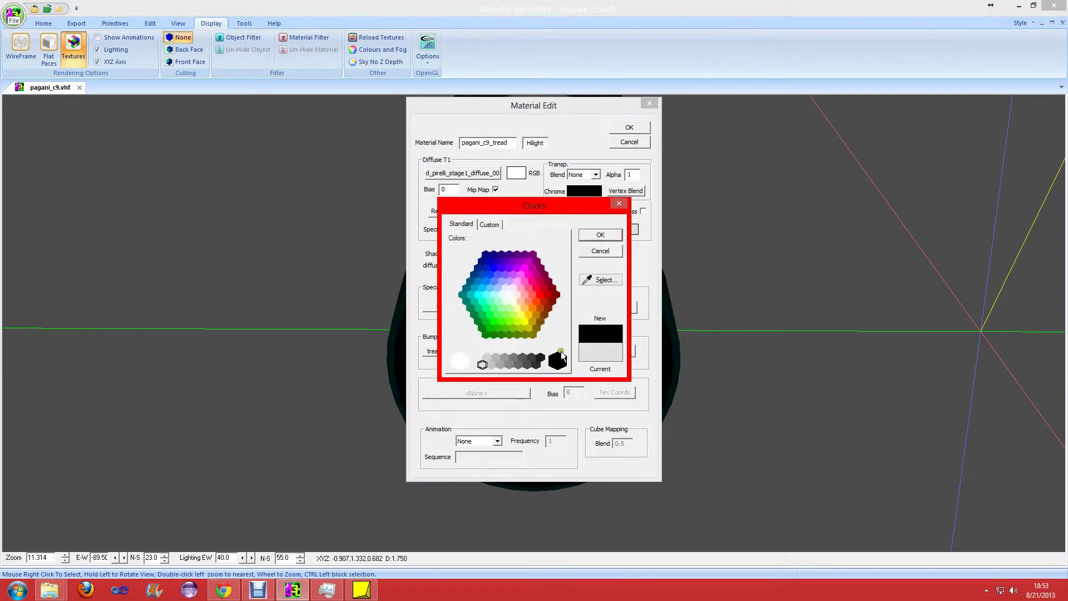
left_click(557, 361)
left_click(600, 235)
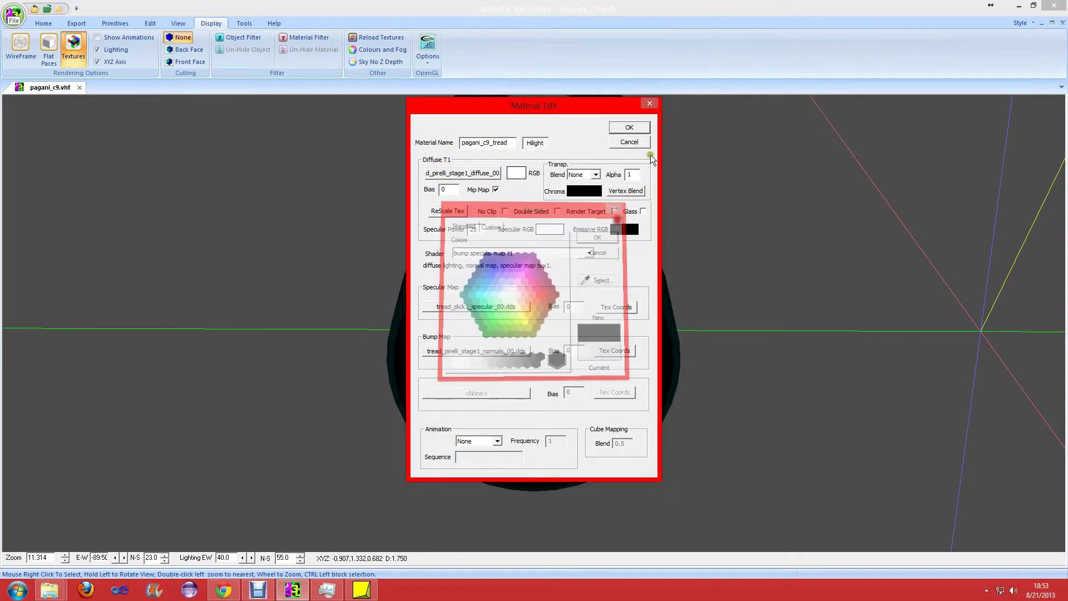
left_click(637, 128)
left_click_drag(655, 241, 624, 233)
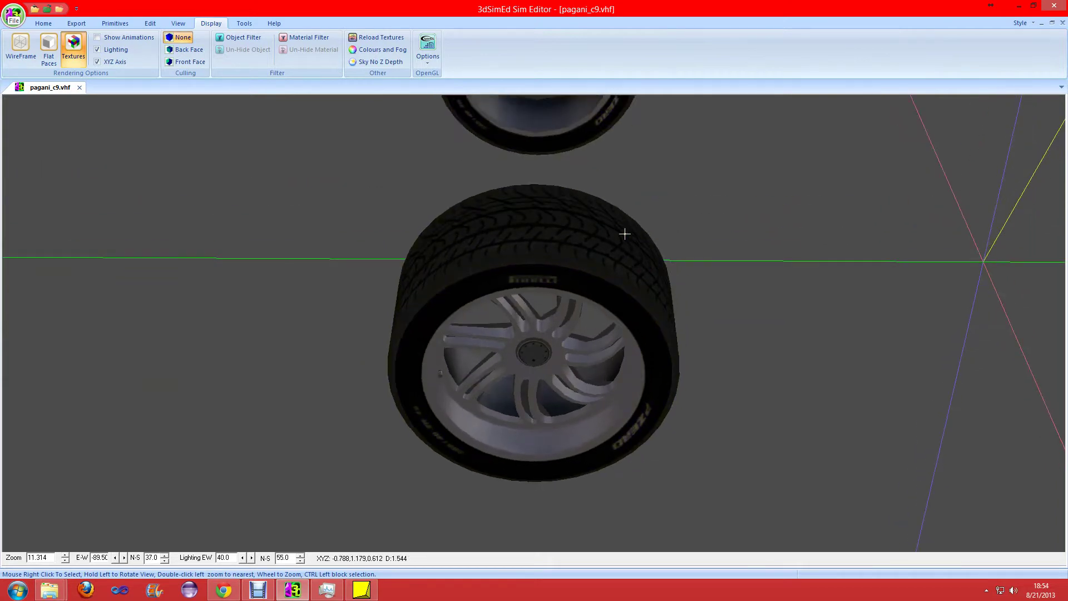
Set the pagani_c9_tread specular colour to light grey.
right_click(624, 245)
left_click(678, 311)
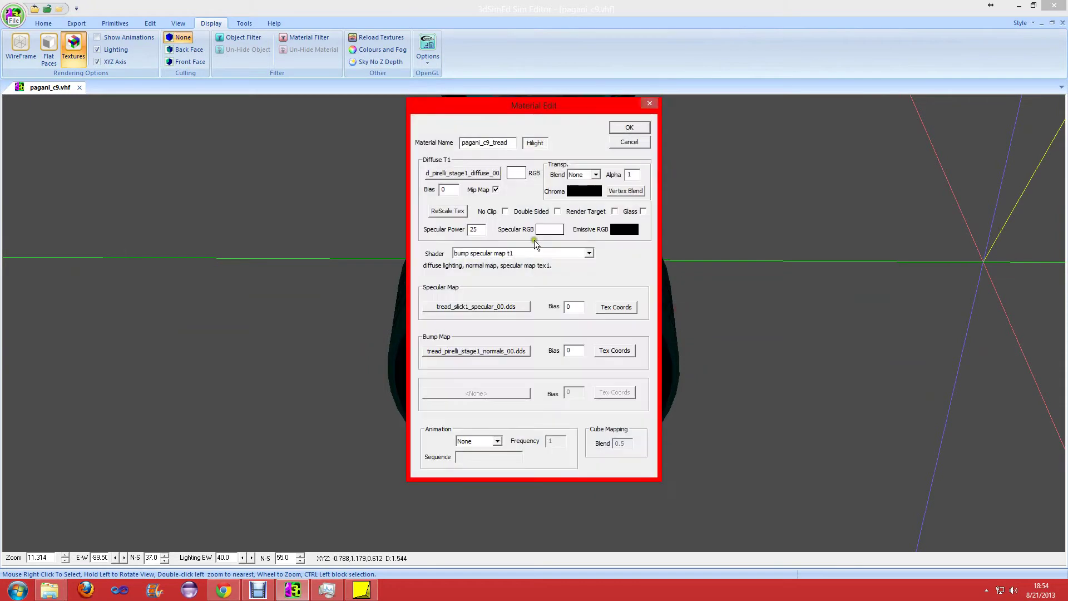
left_click(557, 236)
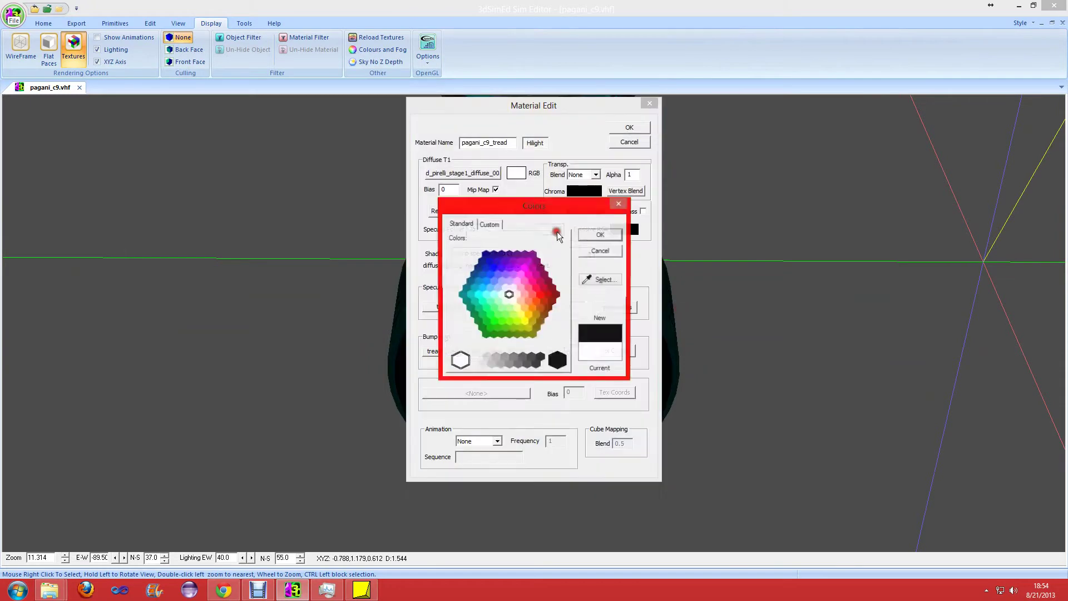
left_click(481, 365)
left_click(609, 234)
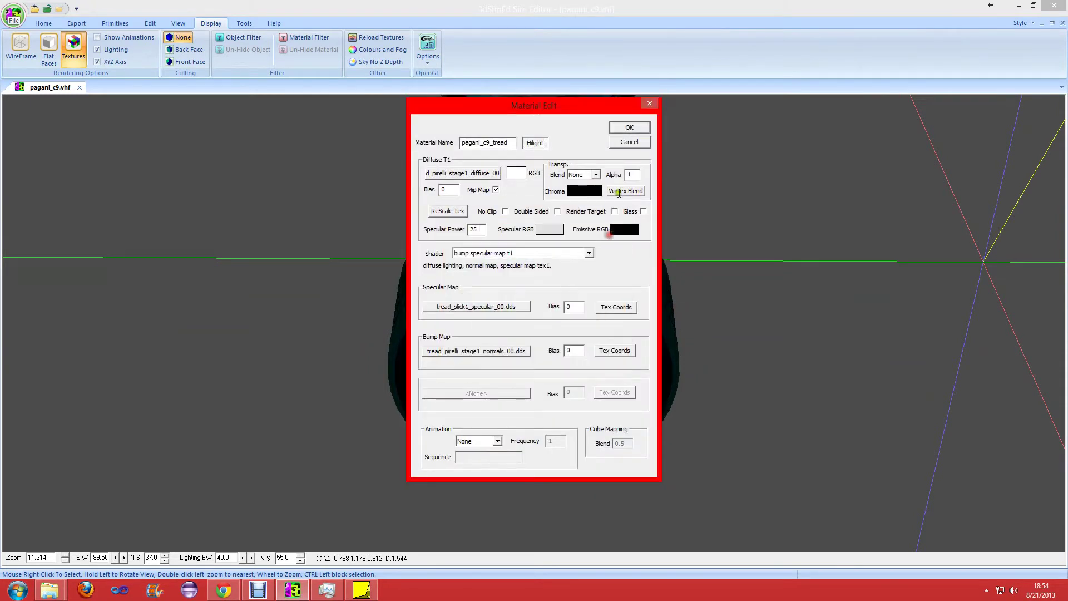
left_click(635, 126)
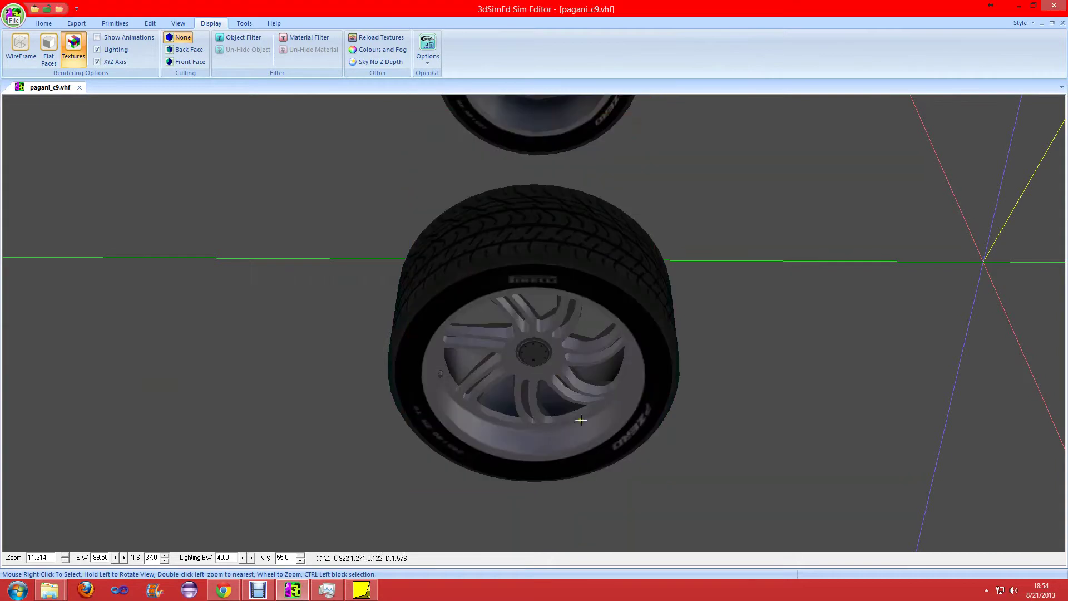
Change the pagani_c9_wheel emissive colour to black.
right_click(598, 423)
left_click(634, 494)
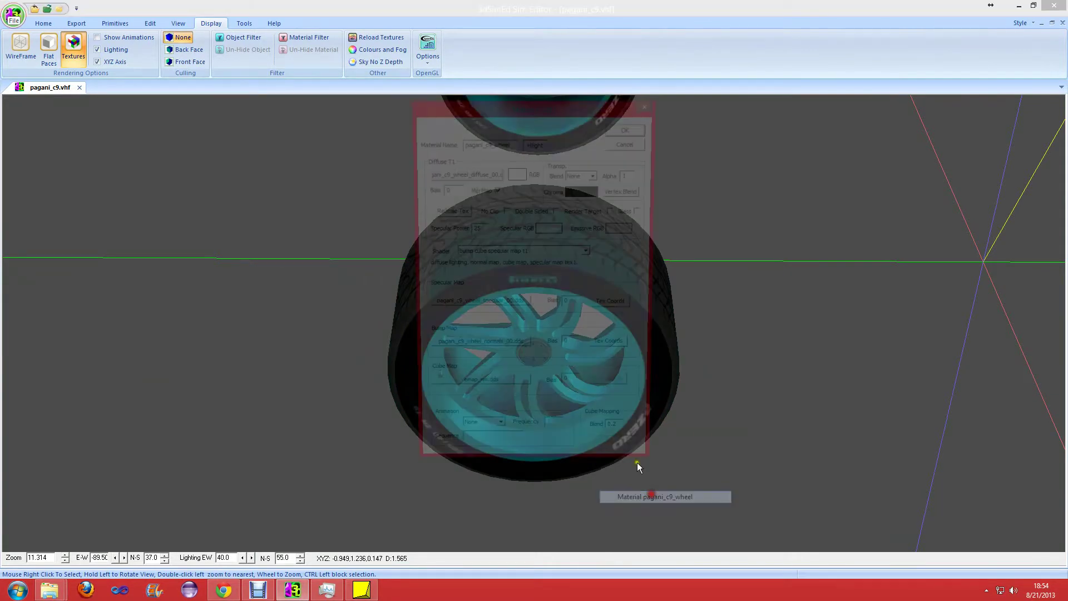
left_click(622, 231)
left_click(557, 363)
left_click(606, 235)
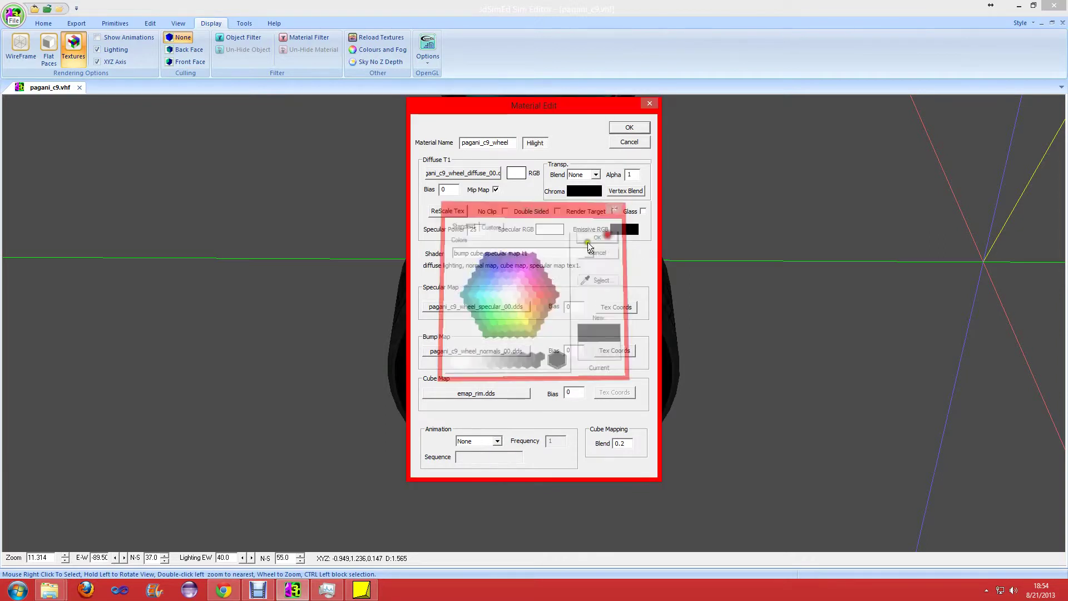
Set the wheel's specular colour to light grey and apply the material.
left_click(554, 230)
left_click(483, 364)
left_click(599, 235)
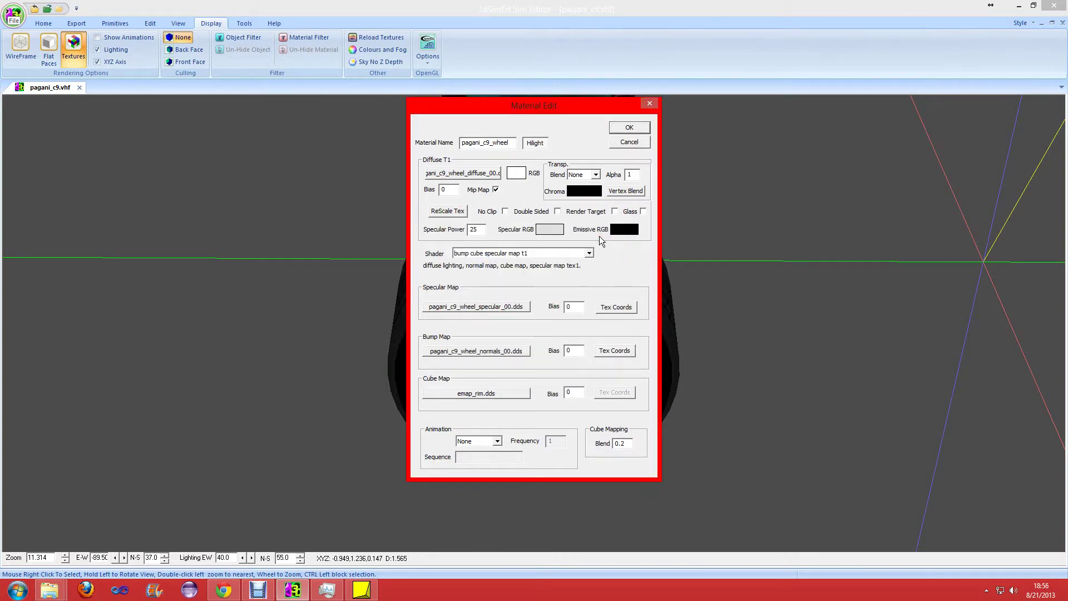
left_click(627, 130)
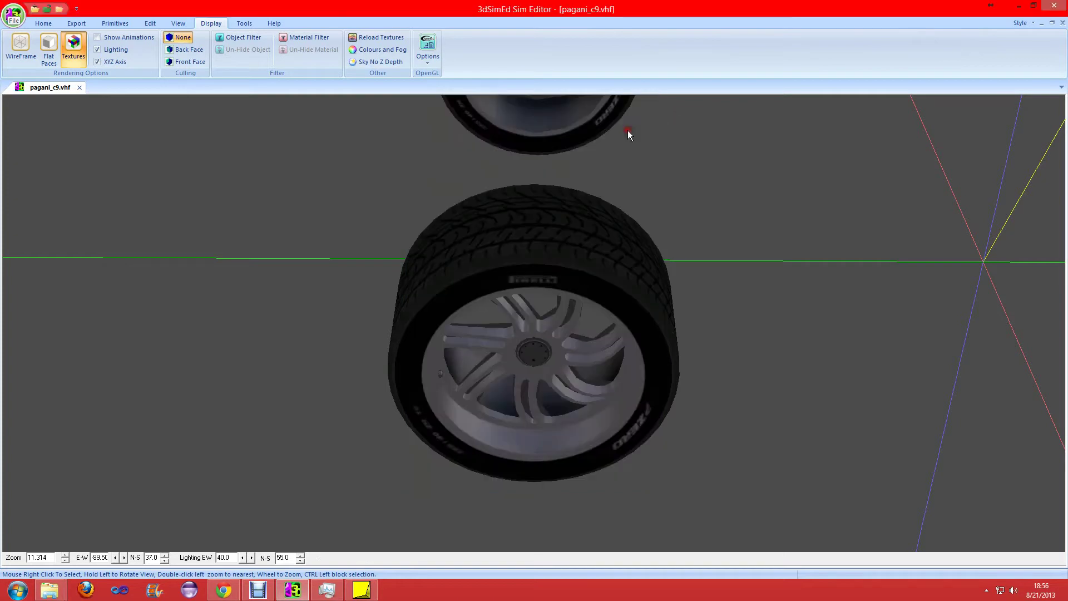
Open Material Edit for the tyre's pagani_c9_tire material from its right-click menu.
right_click(540, 277)
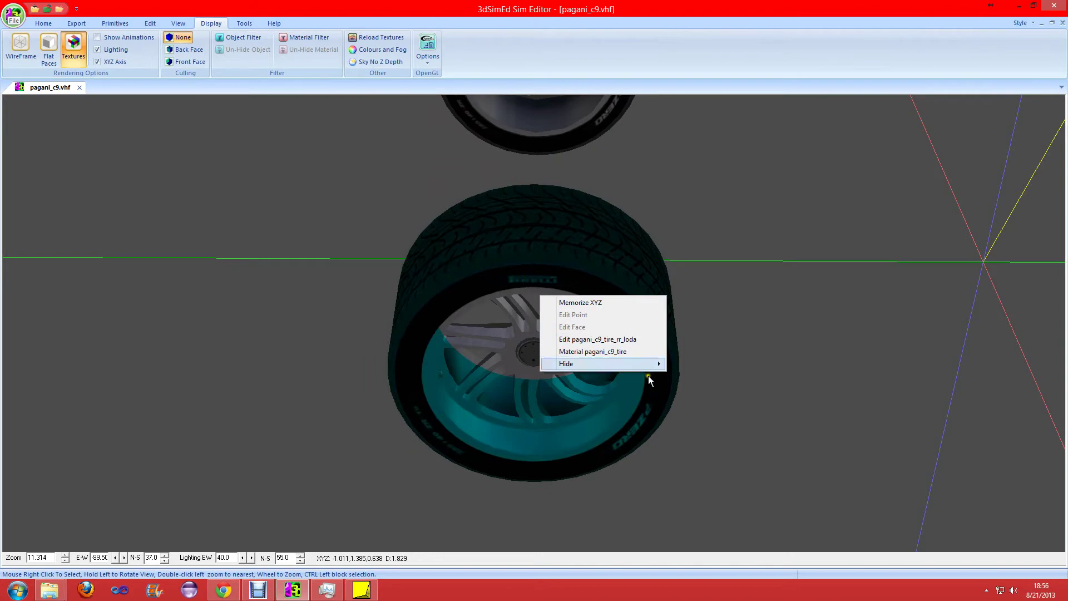
left_click(599, 339)
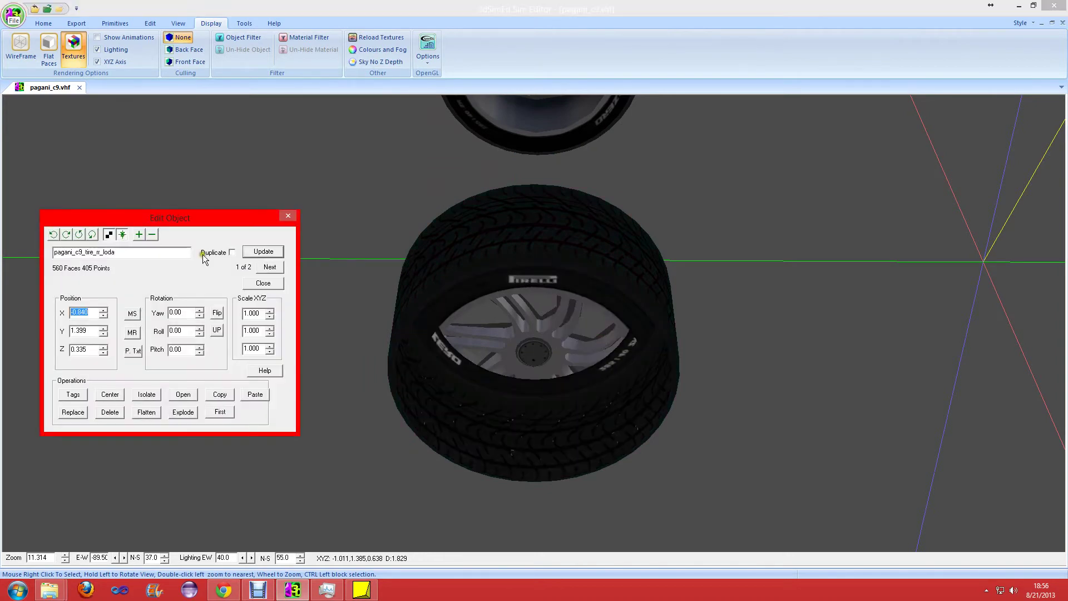
left_click(280, 283)
right_click(512, 281)
left_click(586, 354)
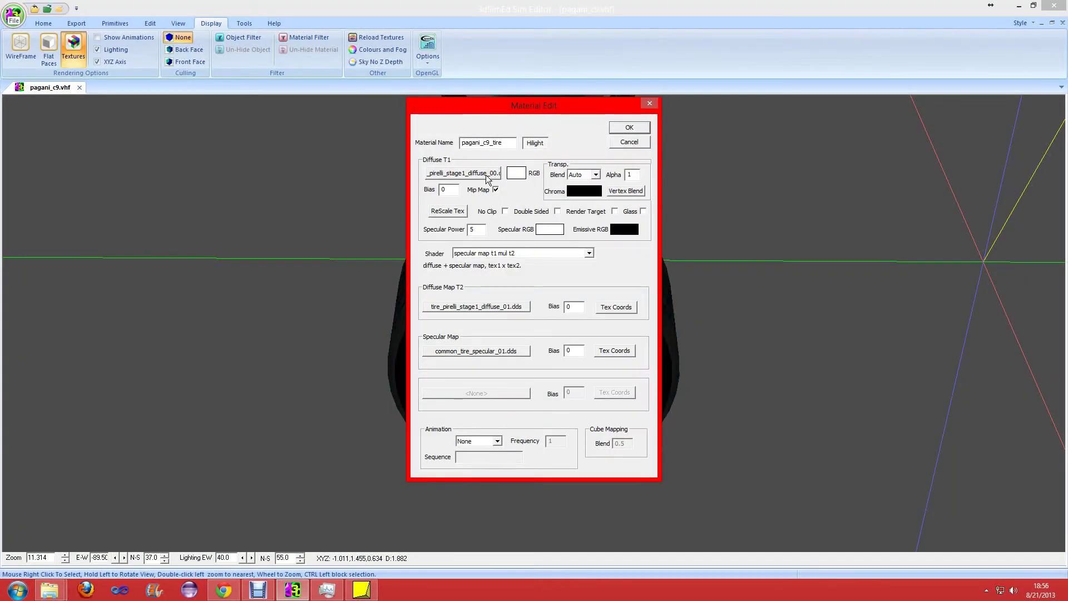
Browse the tire's Diffuse T1 texture list, exit without changing it, and open the Shader dropdown.
left_click(487, 174)
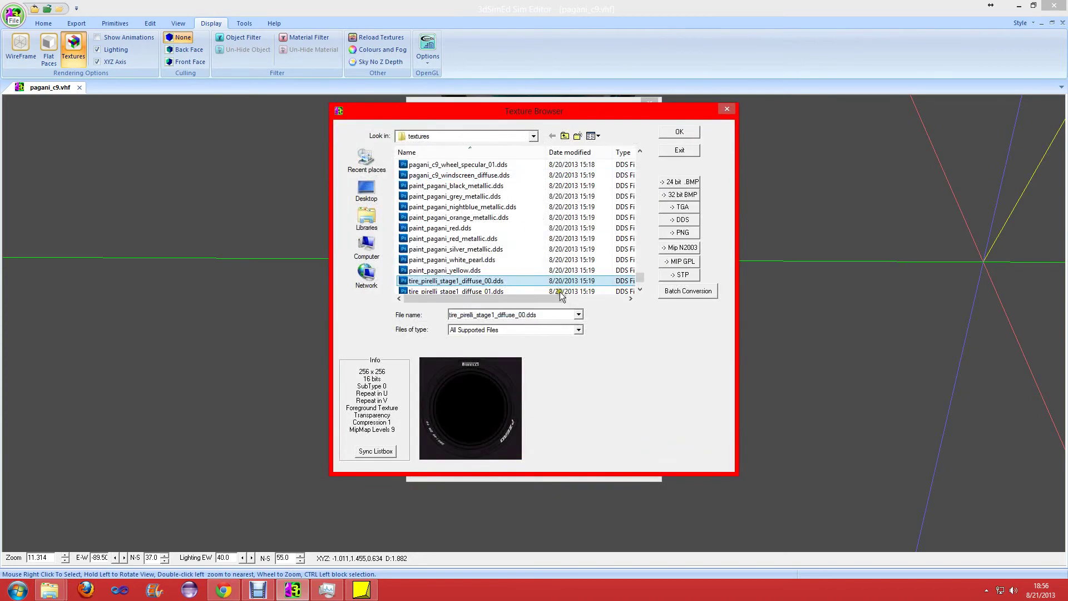
scroll(583, 285, "down", 2)
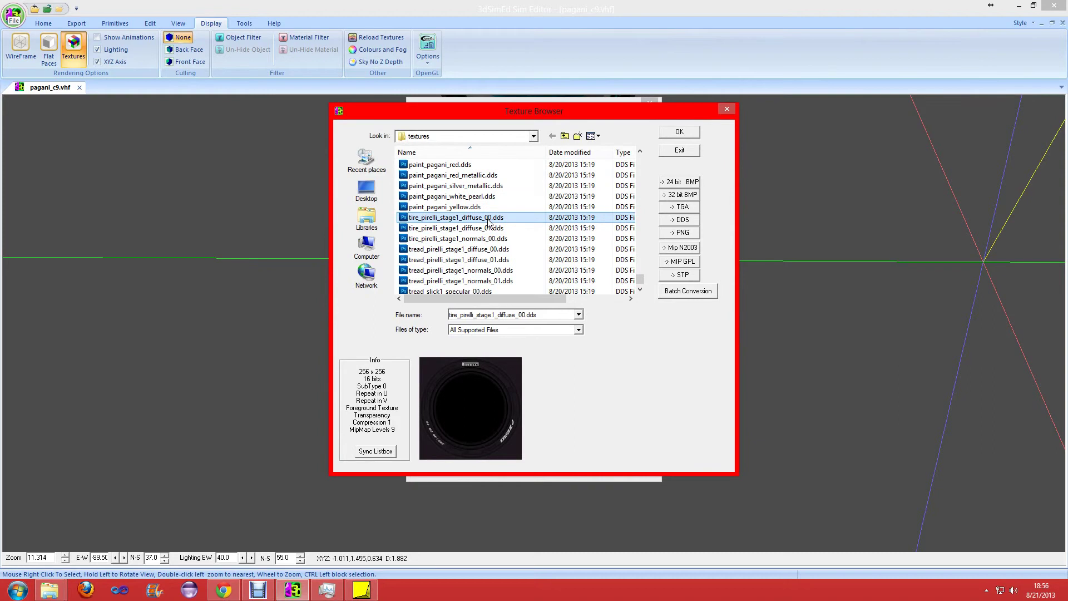
scroll(488, 221, "down", 1)
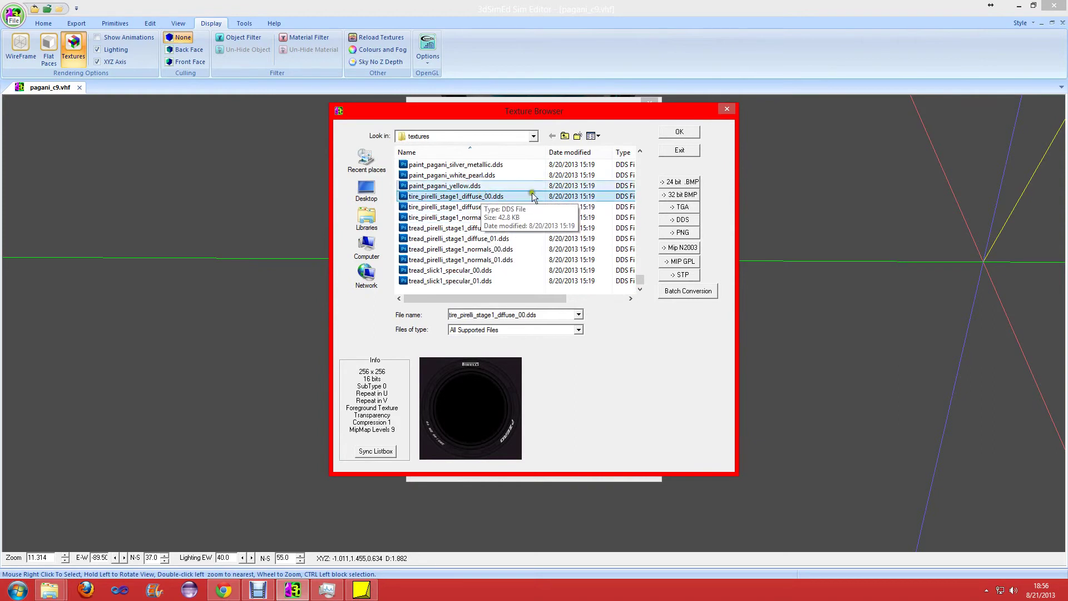
left_click(693, 152)
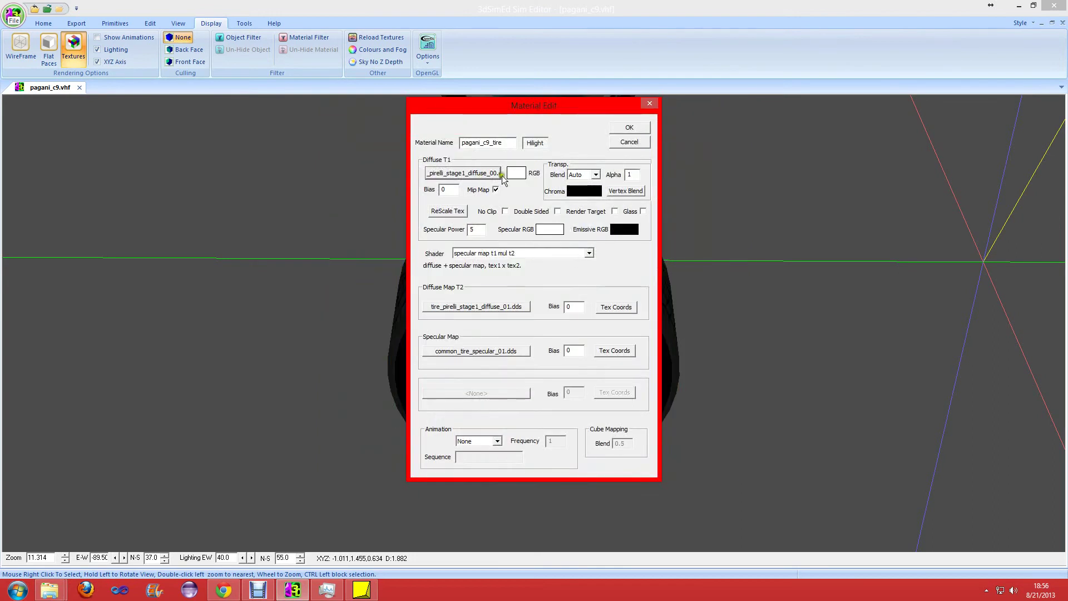
left_click(508, 254)
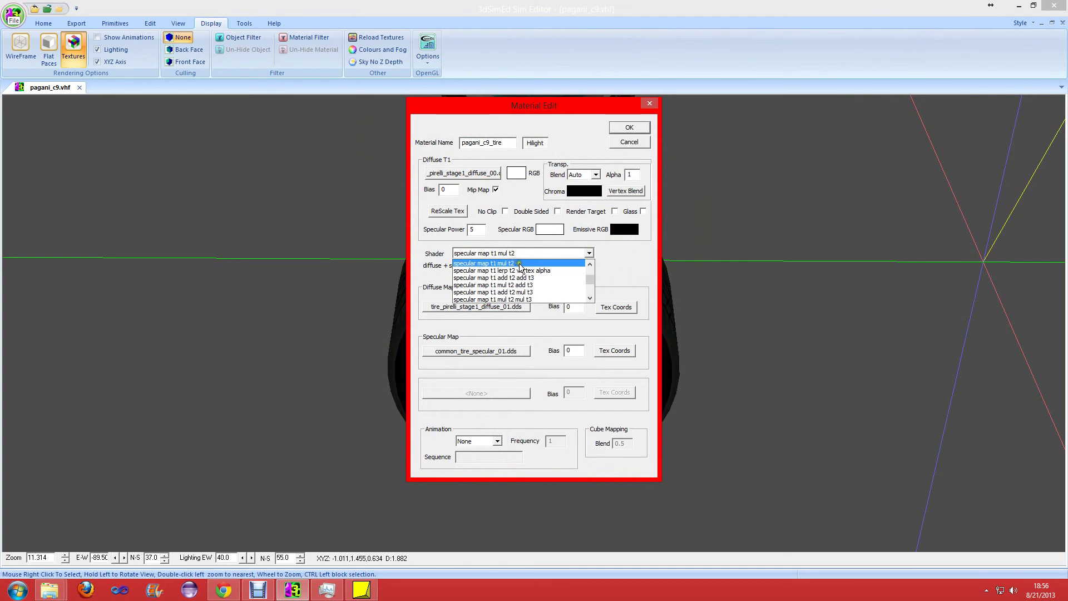